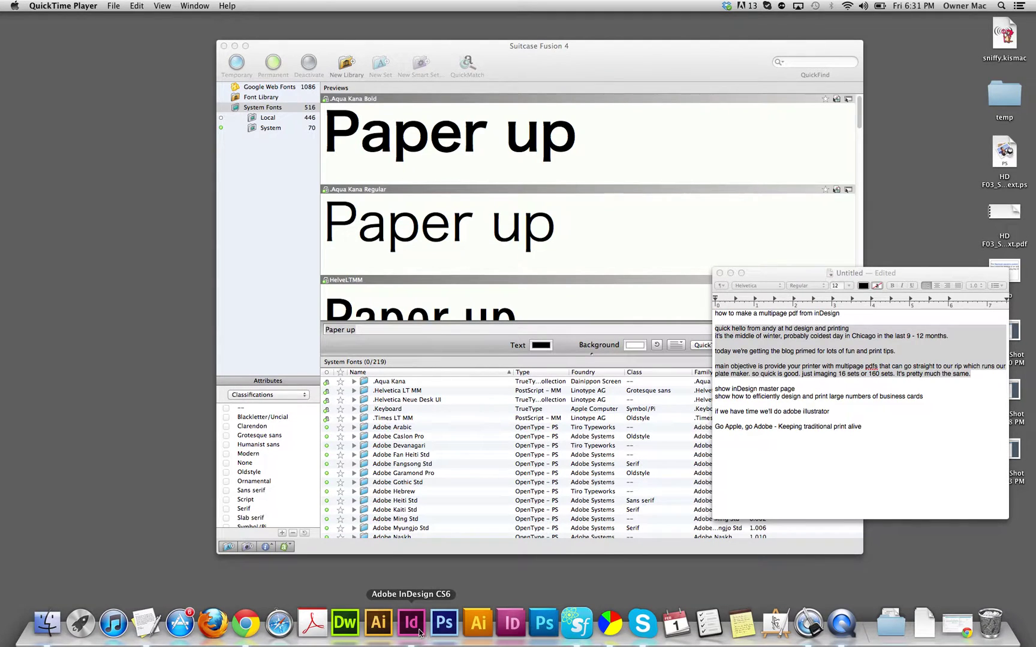
# Step: Switch from Suitcase Fusion 4 to InDesign CS6 and bring up the File menu
pyautogui.click(412, 625)
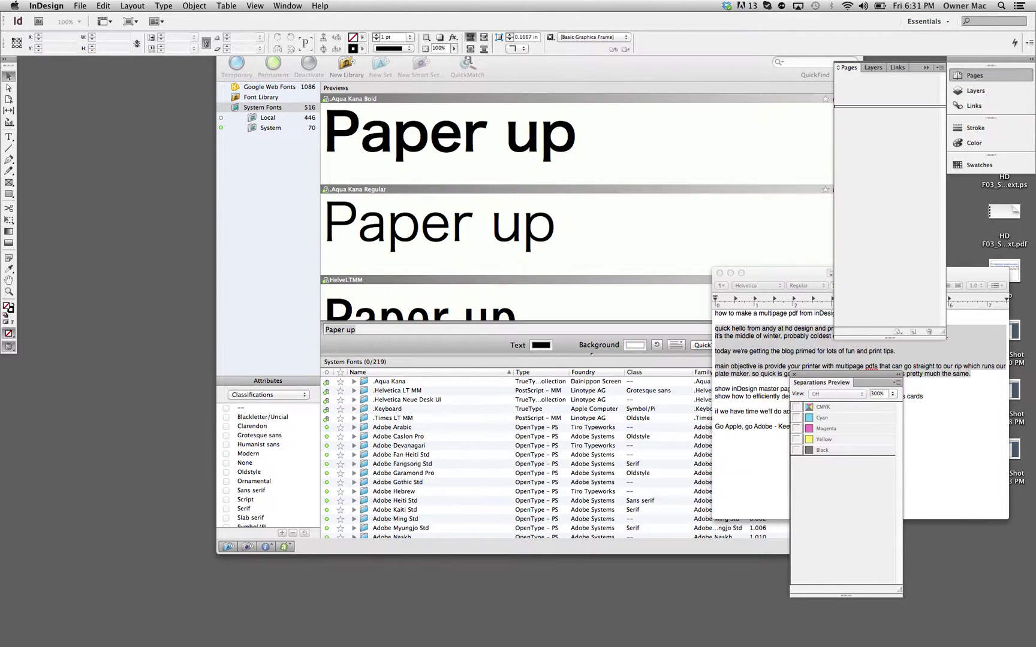
pyautogui.click(80, 6)
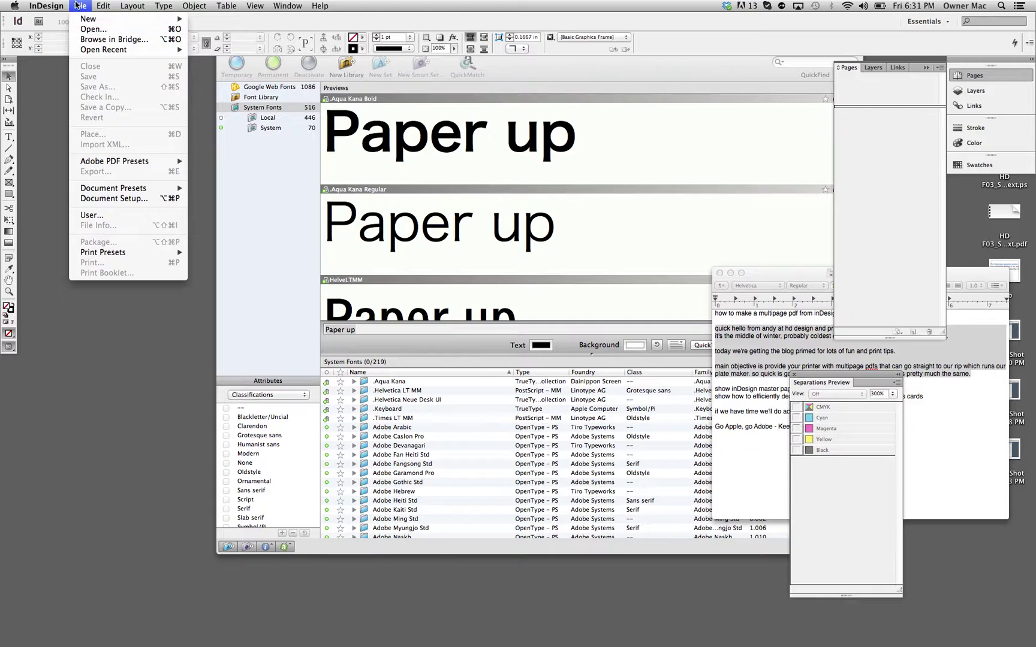
# Step: Return to InDesign and start a new document via File > New > Document
pyautogui.click(45, 54)
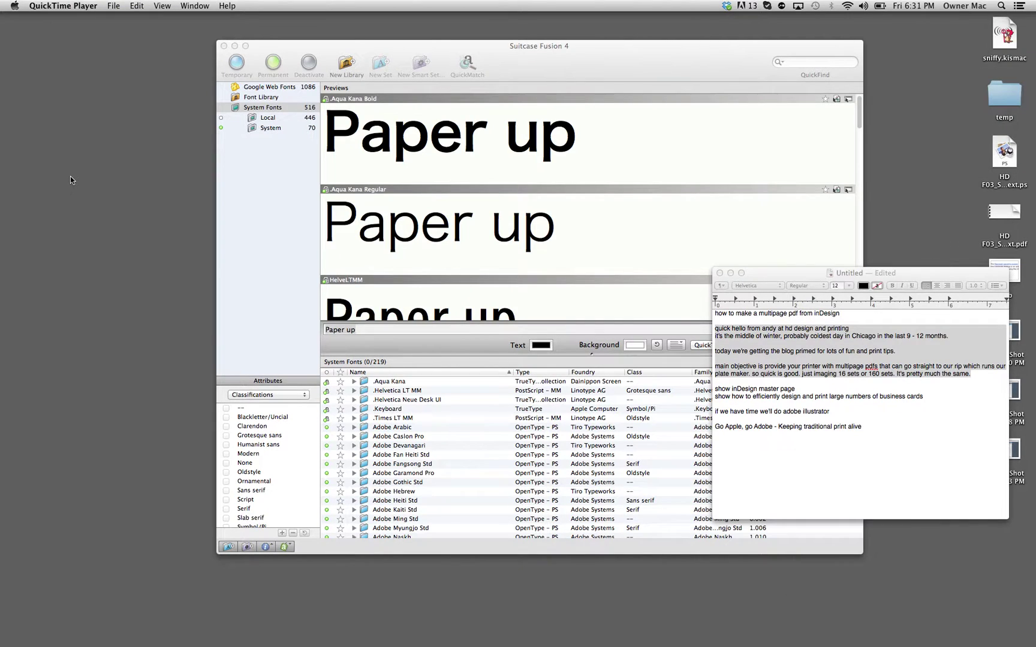
pyautogui.press('super+Tab')
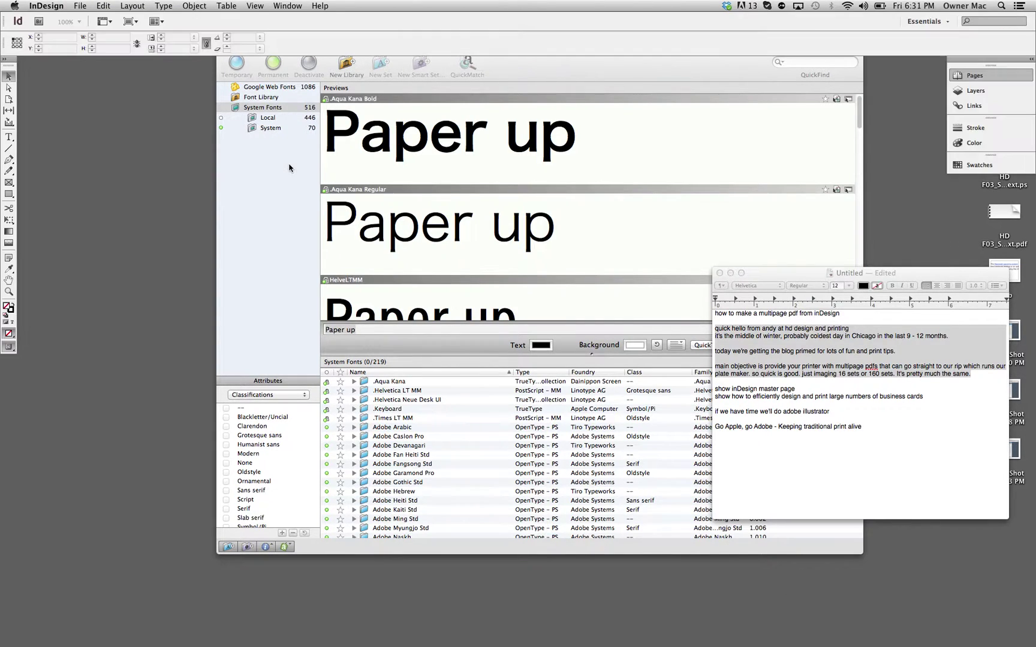
pyautogui.press('super+Tab')
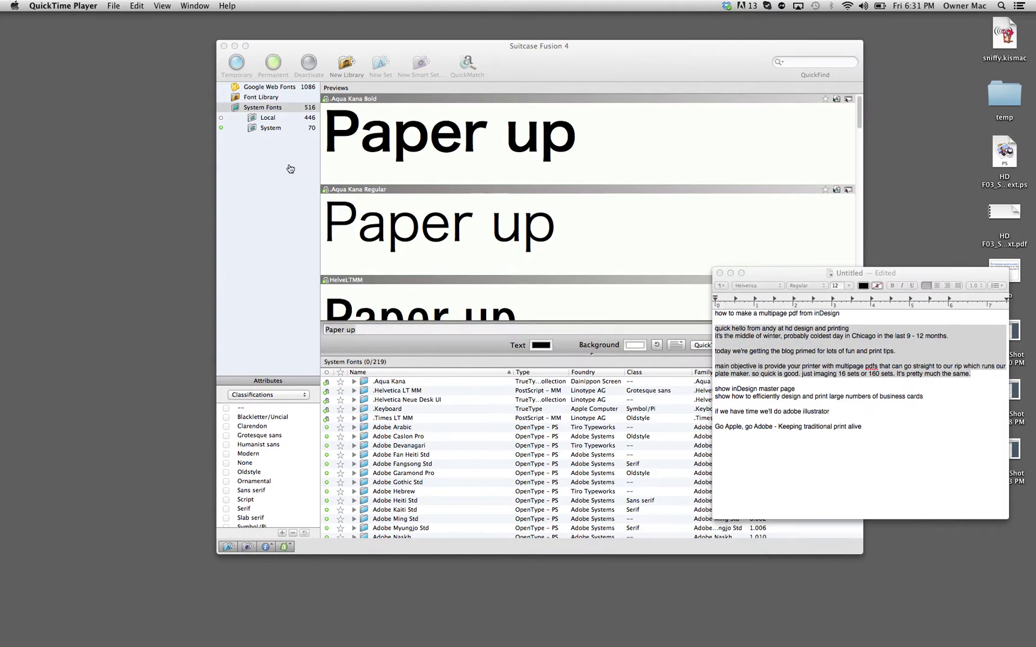
pyautogui.press('super+Tab')
pyautogui.press('super+Tab')
pyautogui.press('super+Tab')
pyautogui.press('super+Tab')
pyautogui.press('super+Tab')
pyautogui.press('super+Tab')
pyautogui.press('super+Tab')
pyautogui.press('super+Tab')
pyautogui.press('super+Tab')
pyautogui.press('super+Tab')
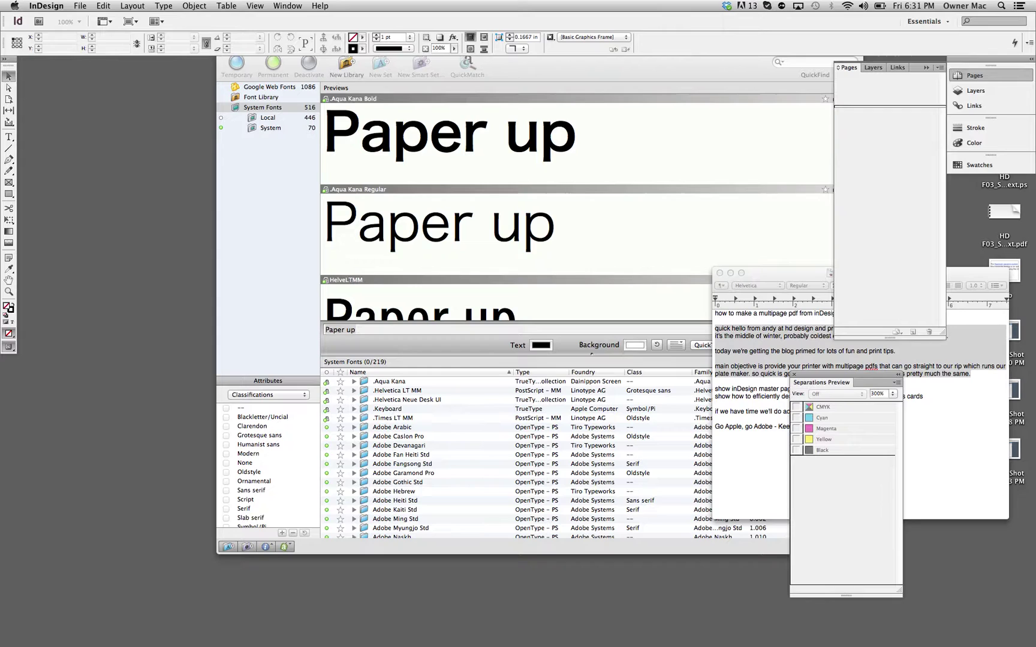
pyautogui.click(80, 5)
pyautogui.moveTo(150, 18)
pyautogui.click(228, 26)
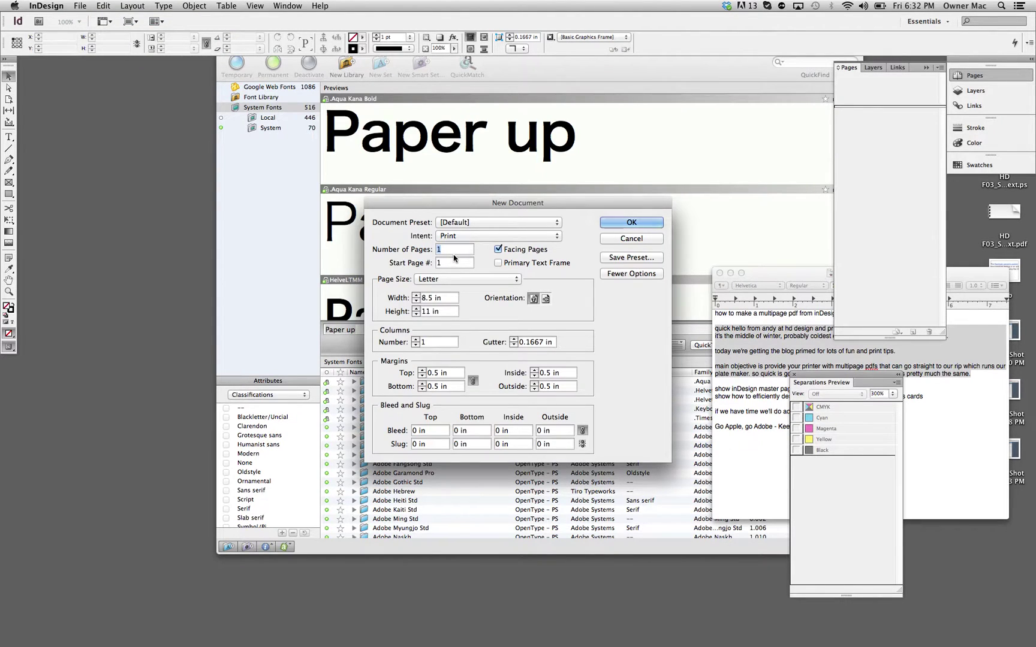
# Step: Set 25 pages with facing pages off and a 3.5 × 2 in page size
pyautogui.write('25')
pyautogui.click(502, 250)
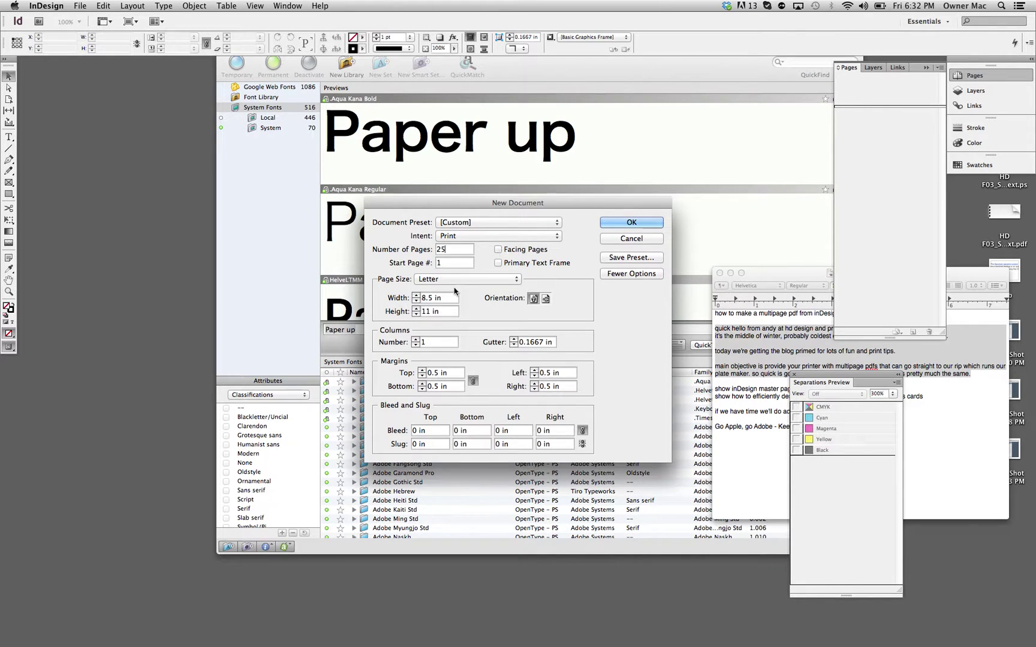
pyautogui.tripleClick(438, 299)
pyautogui.write('3.5')
pyautogui.press('Tab')
pyautogui.write('2')
# Step: Set all margins to 0 in and a 0.125 in bleed on every side, then create the document
pyautogui.click(421, 376)
pyautogui.click(422, 376)
pyautogui.click(422, 375)
pyautogui.click(422, 376)
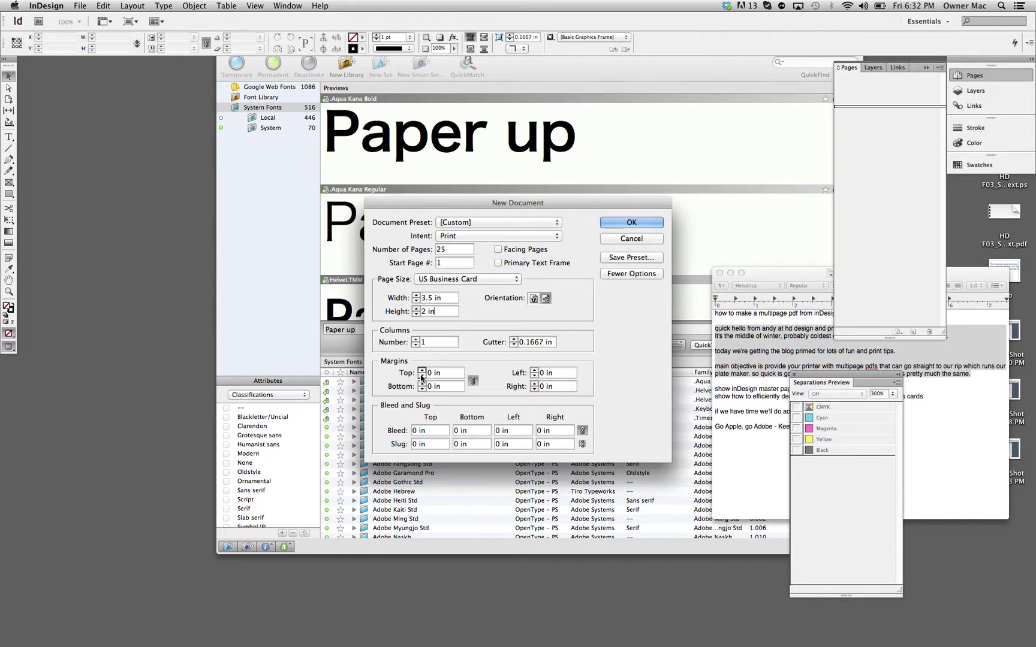
pyautogui.click(434, 432)
pyautogui.write('.125')
pyautogui.click(470, 431)
pyautogui.click(631, 223)
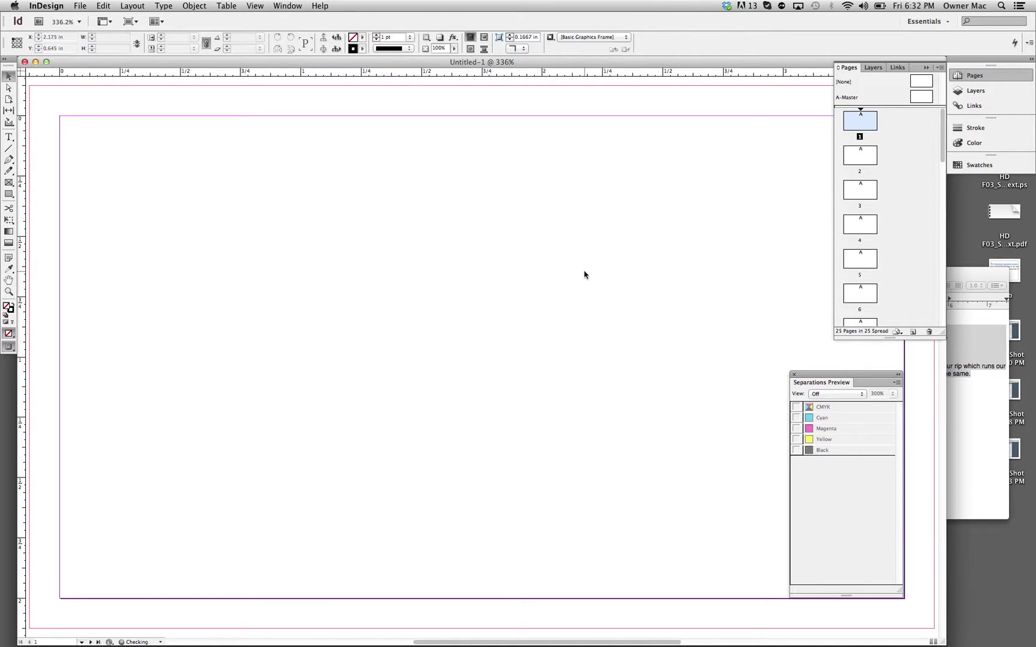
# Step: Zoom out to survey all 25 pages, back in to 25%, then go to the A-Master page
pyautogui.press('super+0')
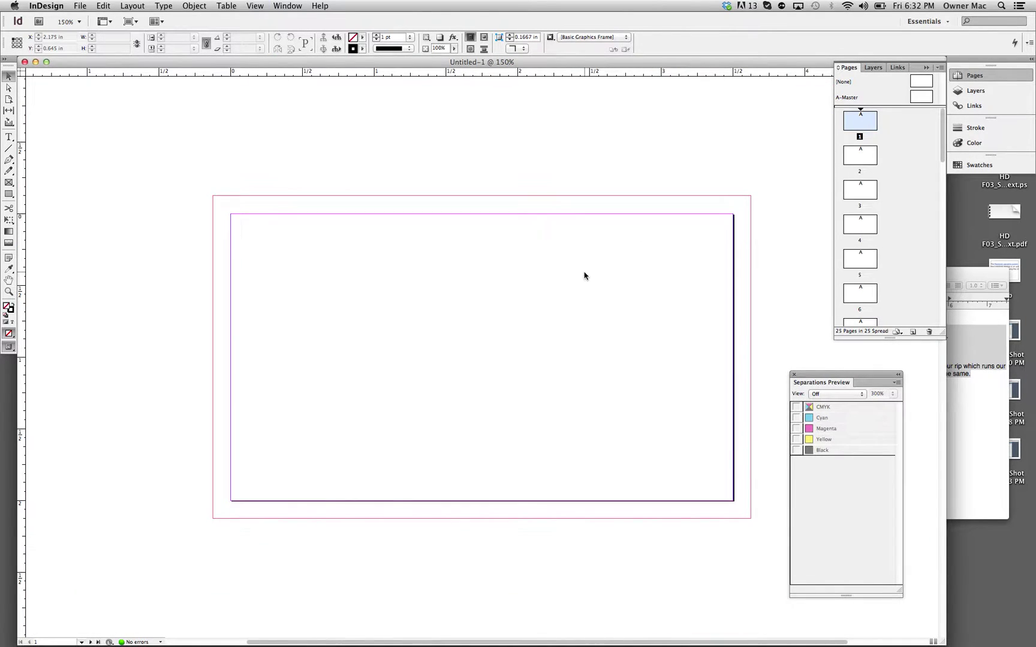
pyautogui.press('super+minus')
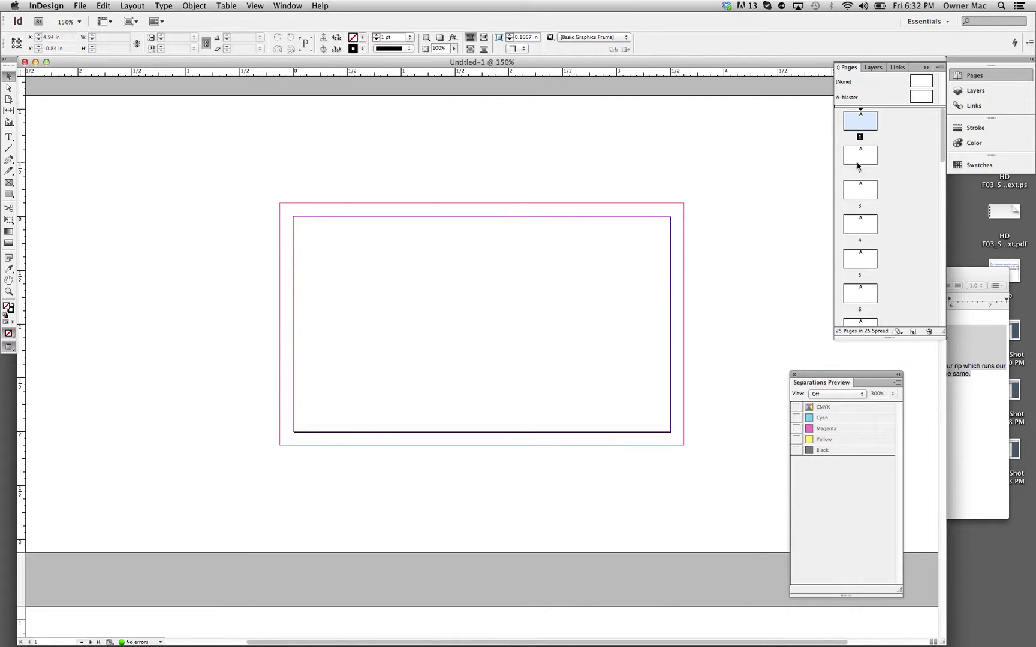
pyautogui.scroll(-10, 858, 164)
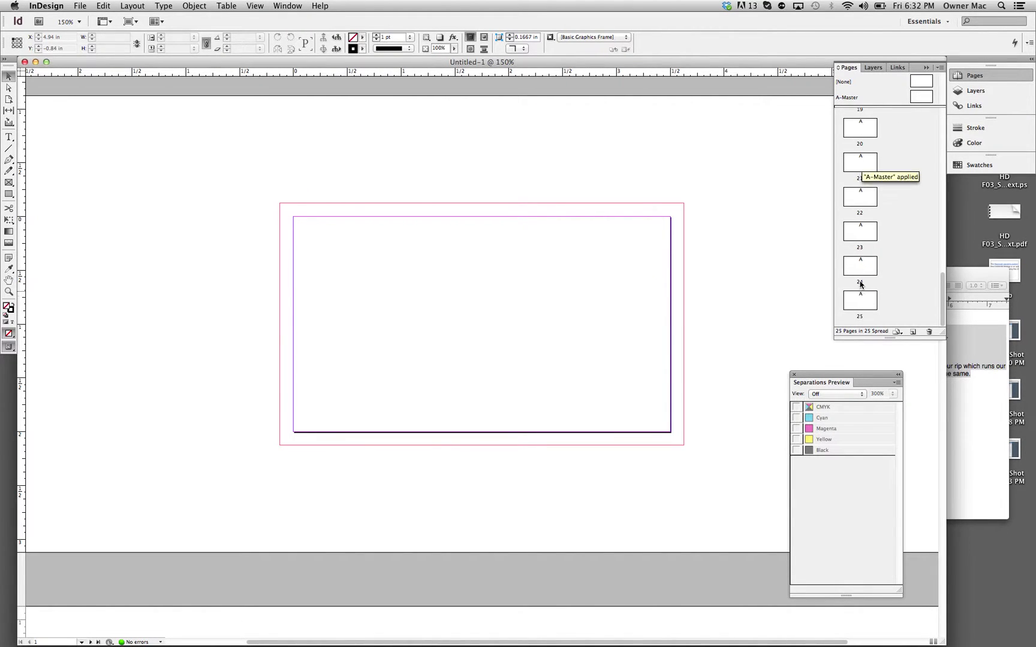
pyautogui.scroll(10, 860, 287)
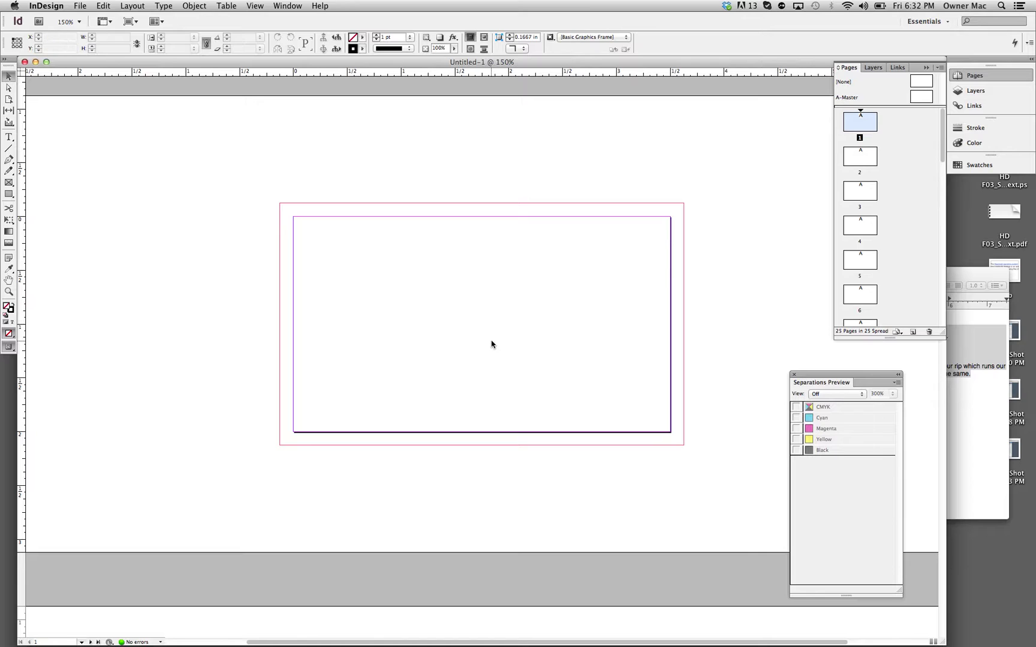
pyautogui.press('super+minus')
pyautogui.press('super+minus')
pyautogui.press('super+minus')
pyautogui.press('super+minus')
pyautogui.press('super+minus')
pyautogui.press('super+minus')
pyautogui.press('super+minus')
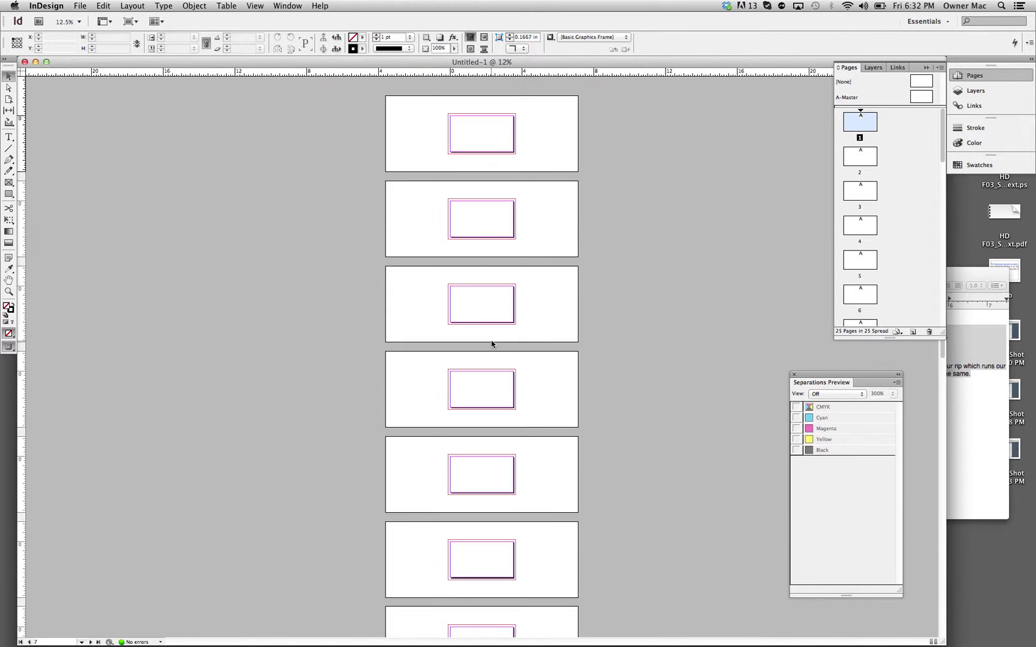
pyautogui.press('super+equal')
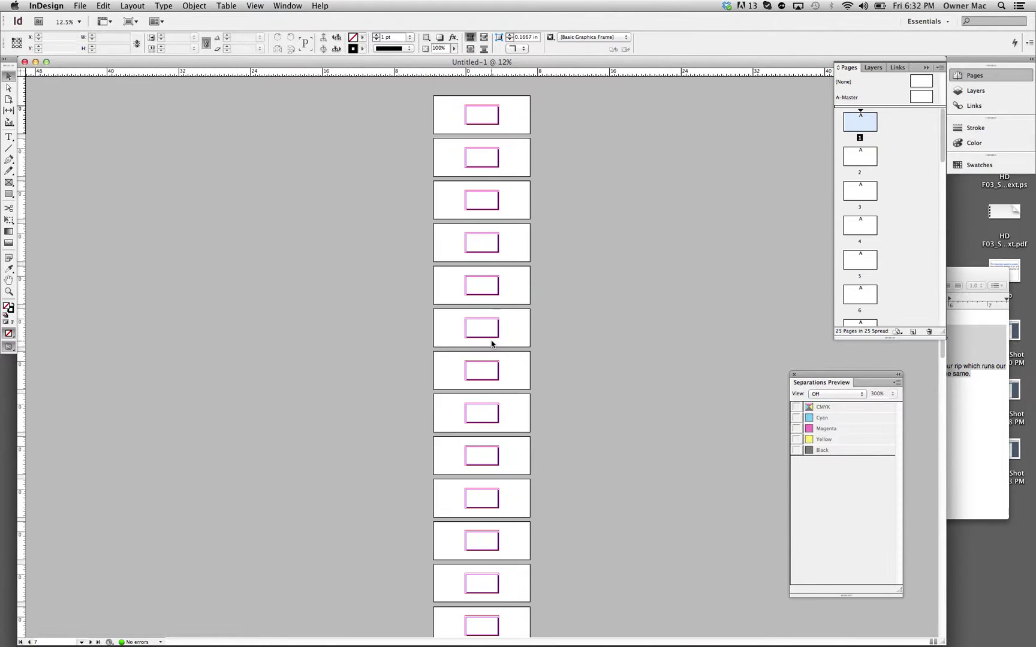
pyautogui.press('super+minus')
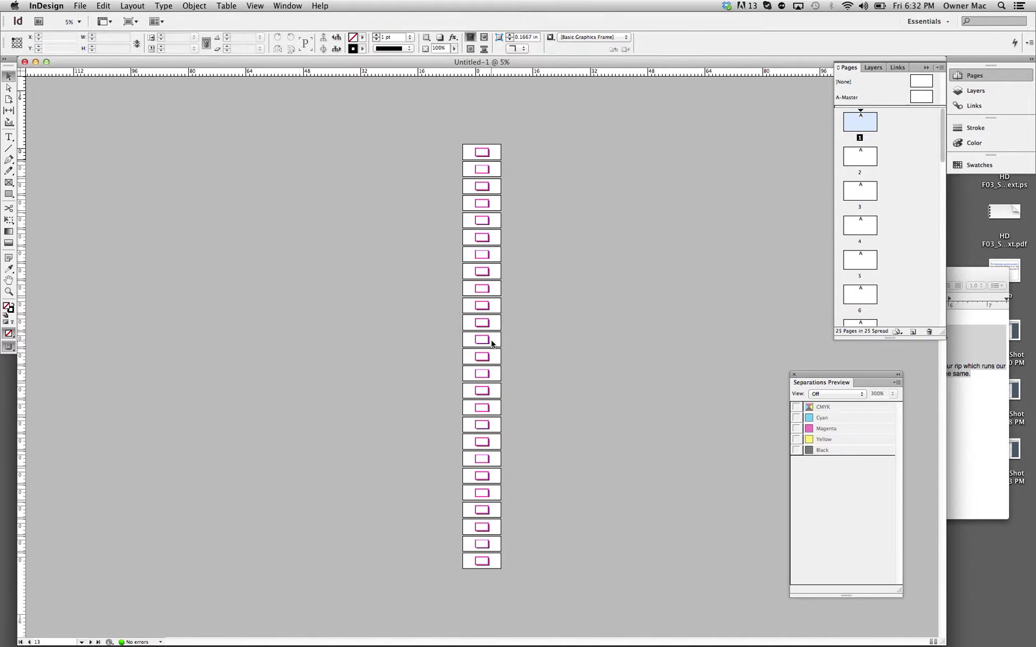
pyautogui.press('super+equal')
pyautogui.press('super+equal')
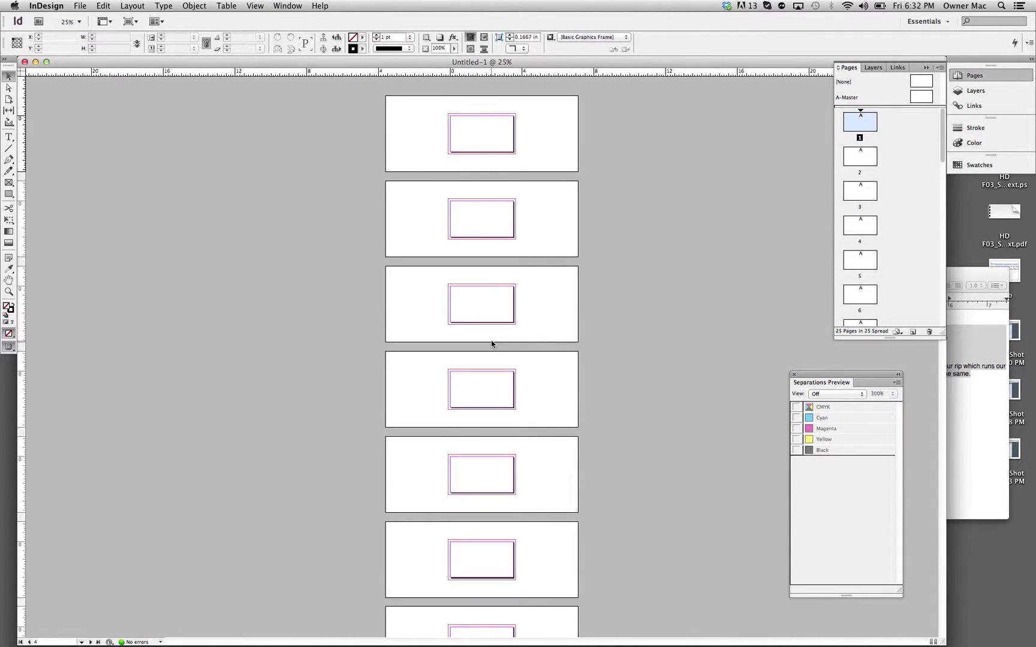
pyautogui.doubleClick(923, 95)
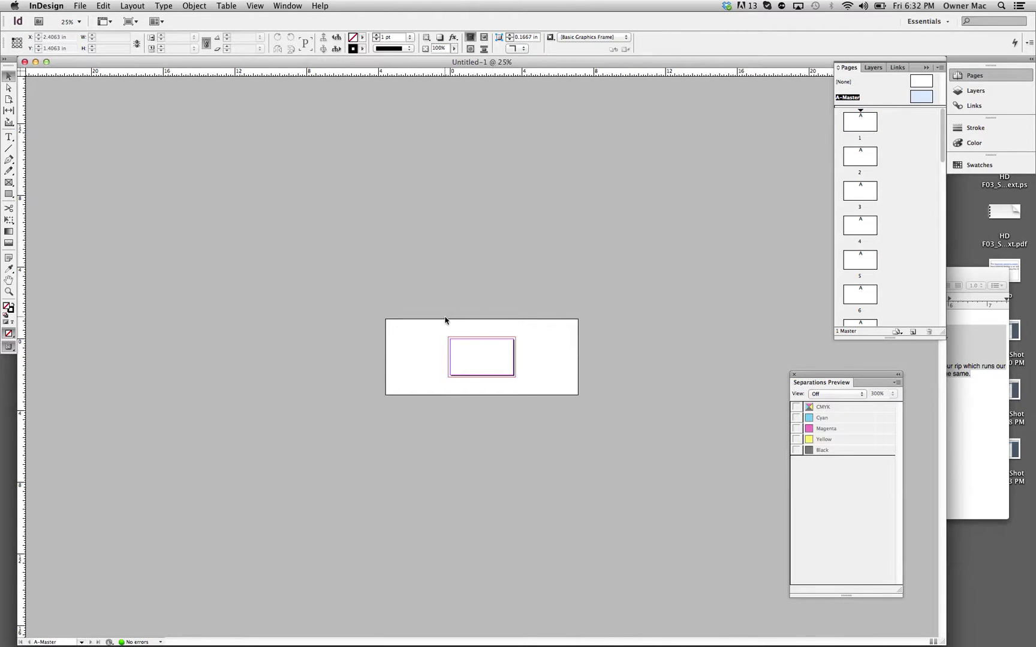
# Step: At 100%, draw a text frame near the top of the A-Master card reading 'Logo Placeholder'
pyautogui.press('super+equal')
pyautogui.press('super+equal')
pyautogui.press('super+equal')
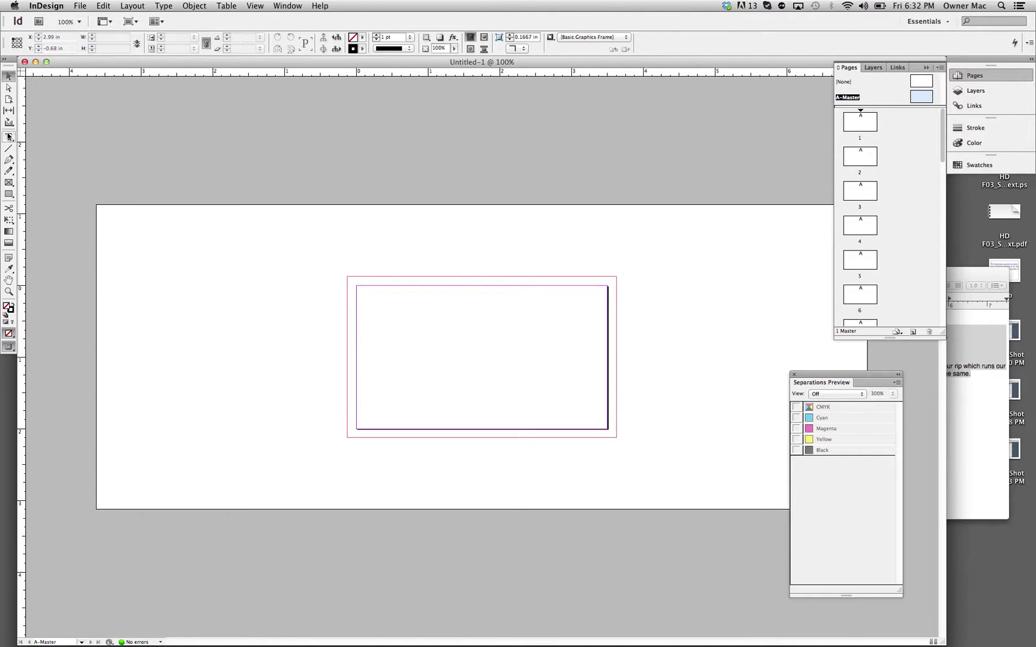
pyautogui.click(9, 137)
pyautogui.moveTo(379, 301); pyautogui.dragTo(572, 359)
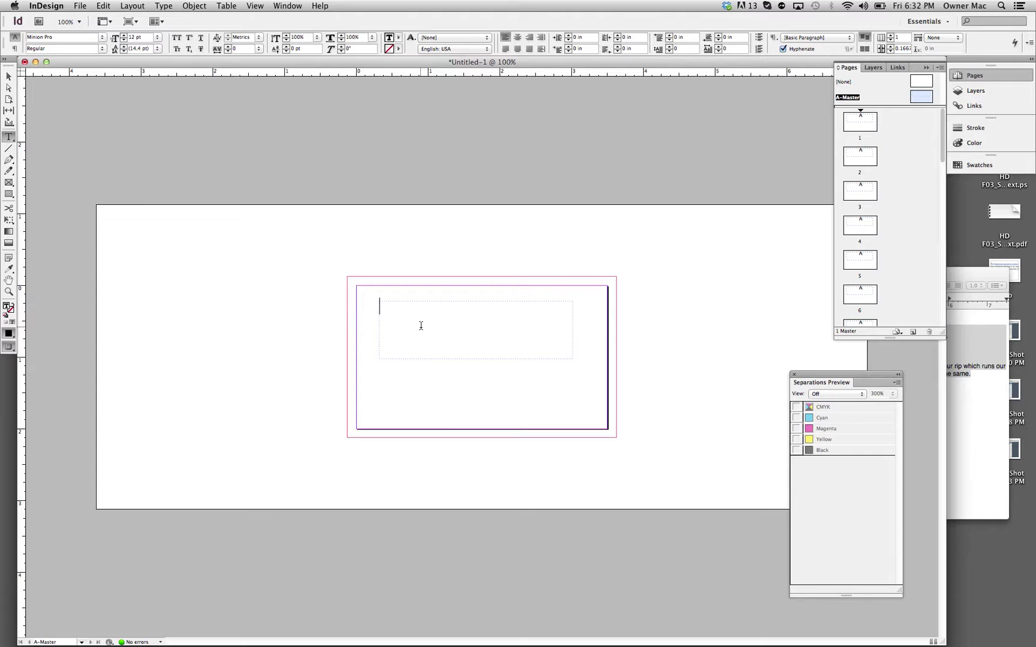
pyautogui.write('Logo P')
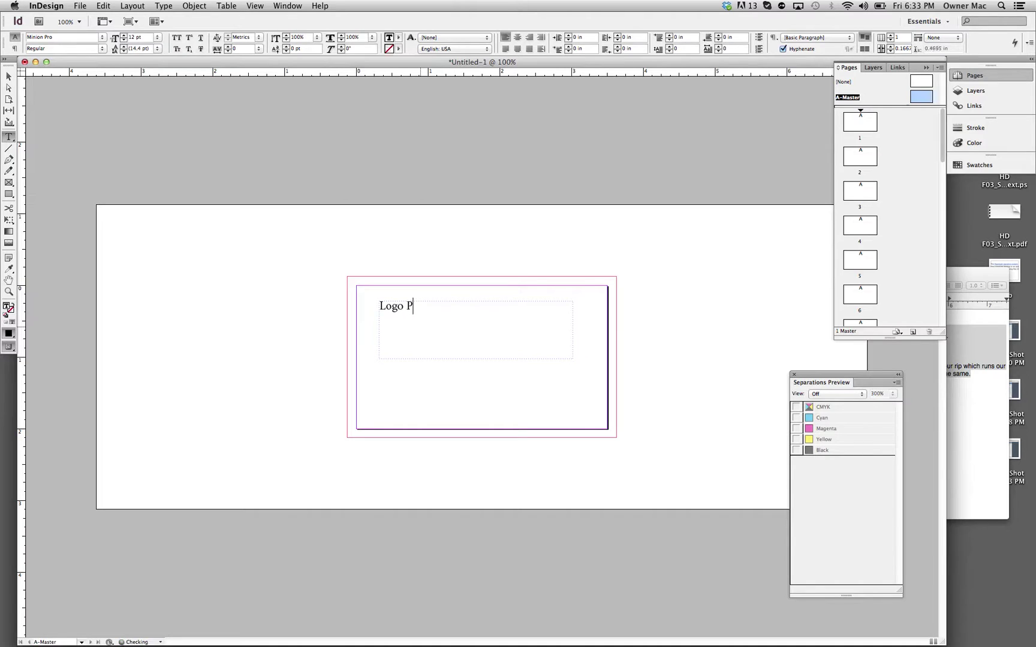
pyautogui.write('laceholder')
pyautogui.moveTo(462, 309); pyautogui.dragTo(367, 307)
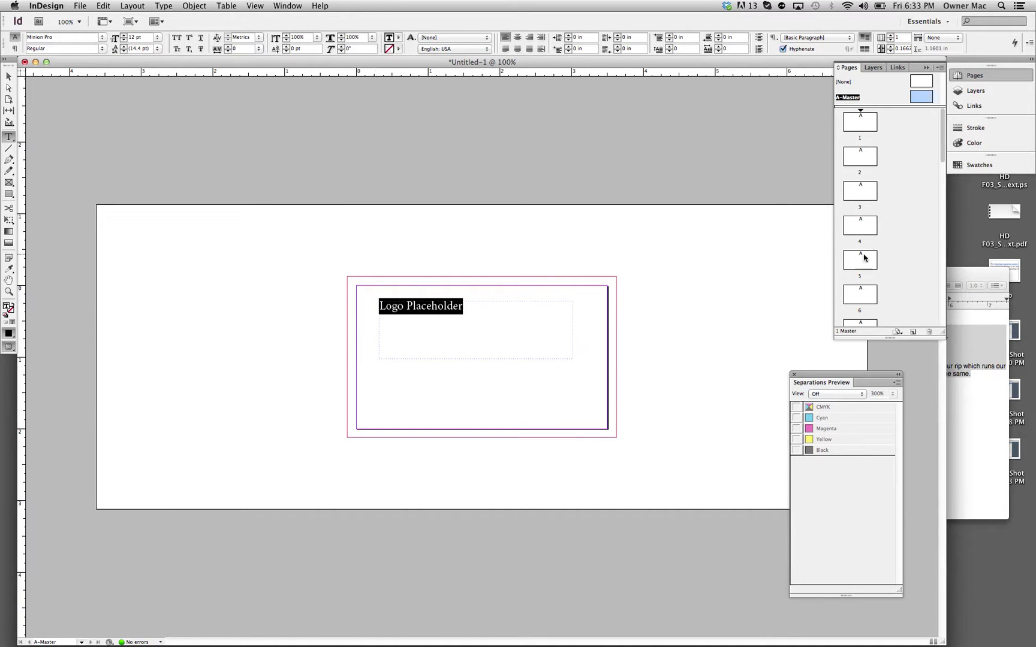
# Step: Check page 1, return to A-Master, and select the Logo Placeholder text
pyautogui.doubleClick(863, 133)
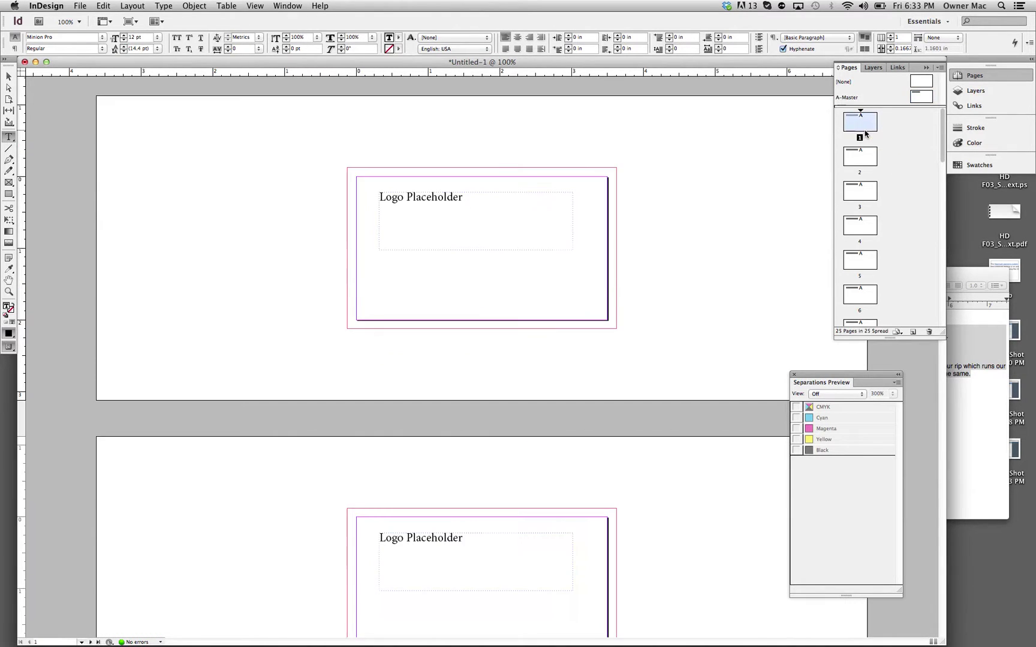
pyautogui.doubleClick(920, 97)
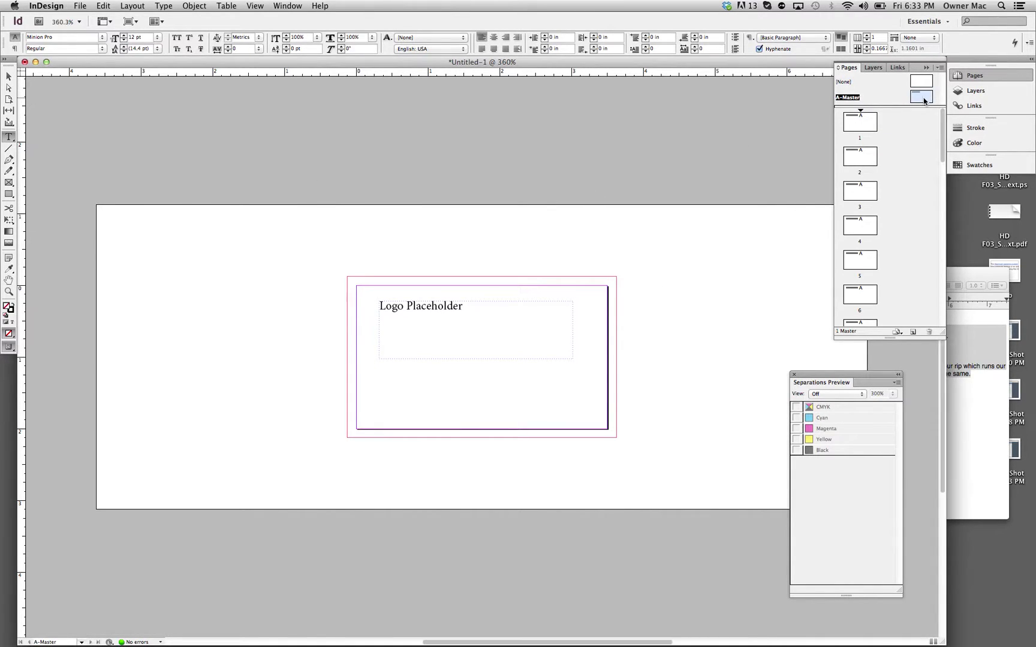
pyautogui.press('super+0')
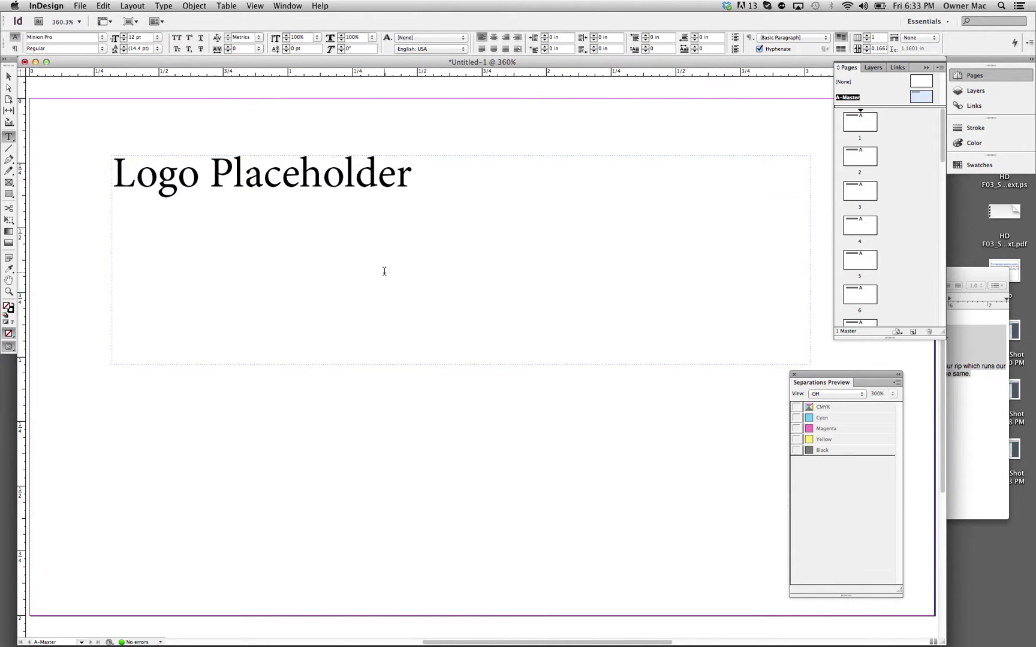
pyautogui.scroll(5, 384, 271)
pyautogui.scroll(-6, 384, 271)
pyautogui.hscroll(-2, 384, 271)
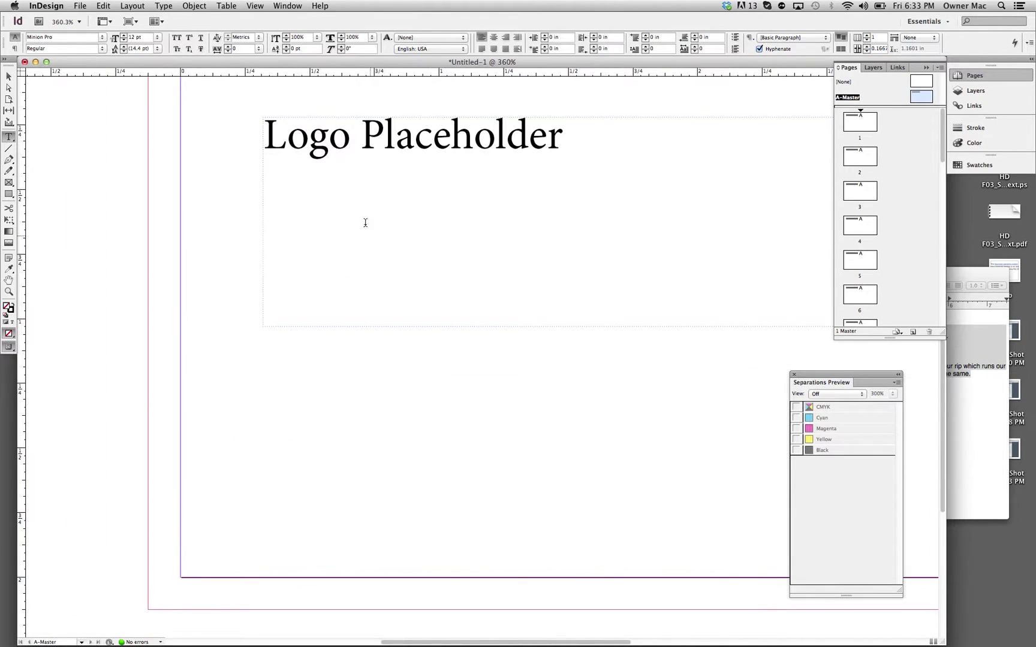
pyautogui.moveTo(268, 131); pyautogui.dragTo(581, 132)
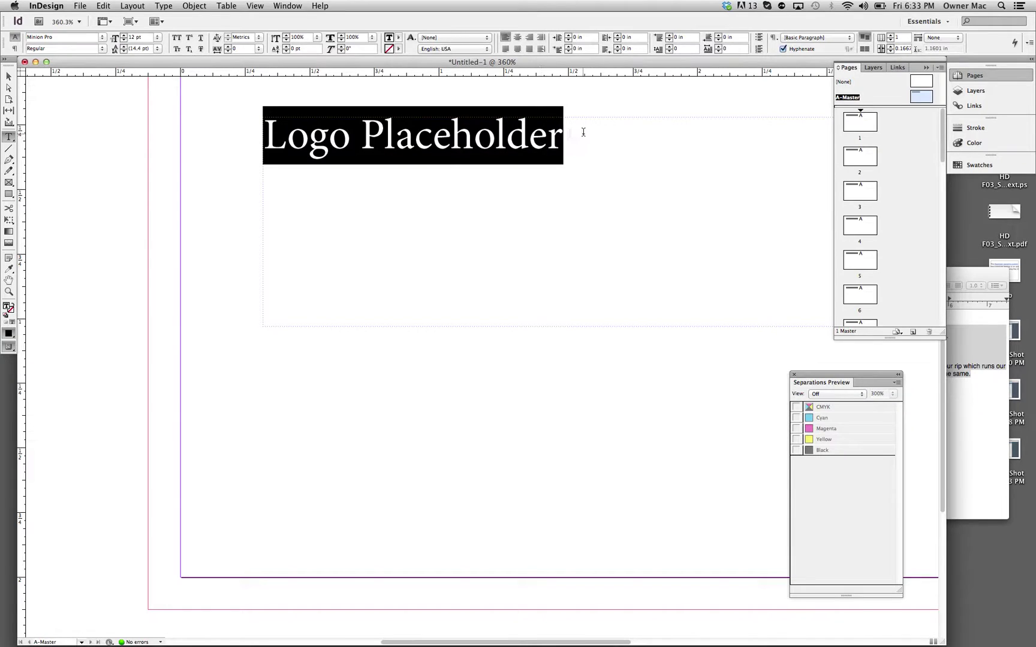
# Step: Set the logo text to Stencil Std at 16 pt
pyautogui.click(102, 40)
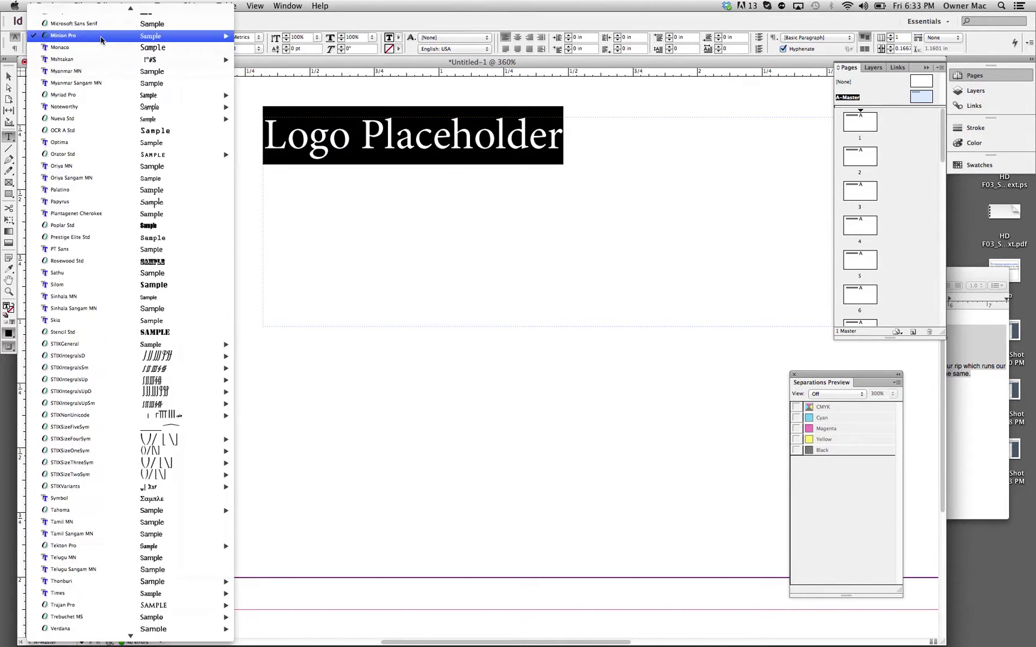
pyautogui.click(84, 336)
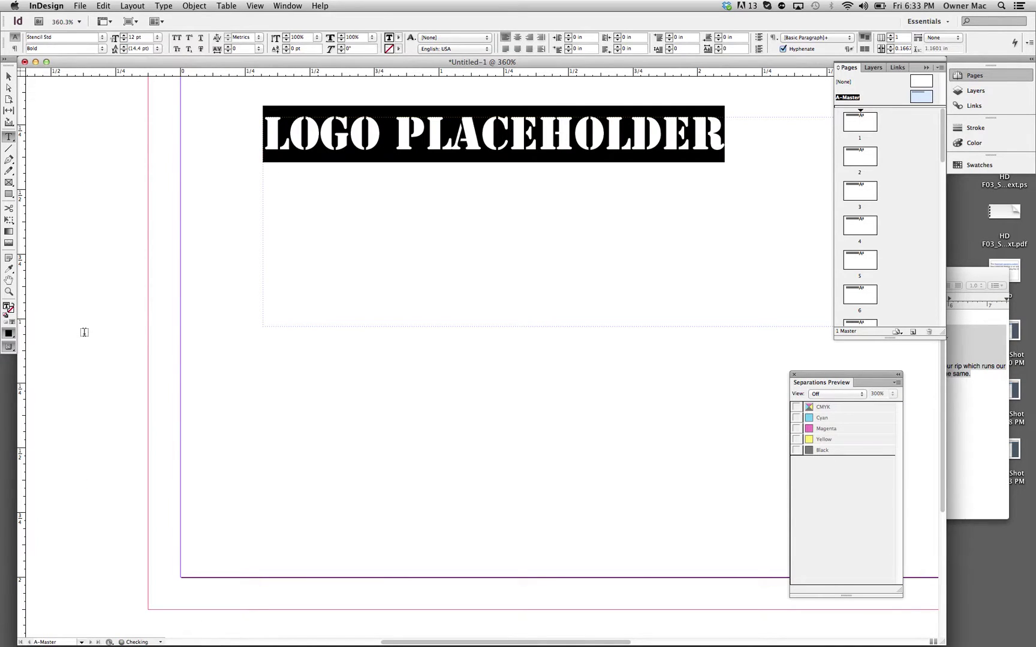
pyautogui.click(124, 38)
pyautogui.click(124, 37)
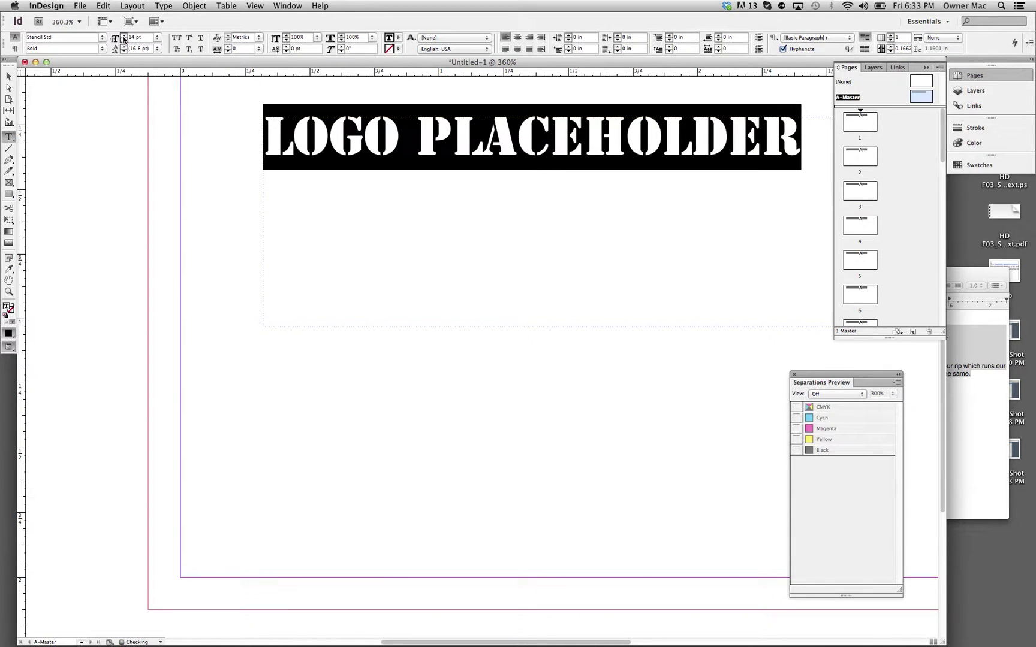
pyautogui.click(124, 37)
pyautogui.click(123, 37)
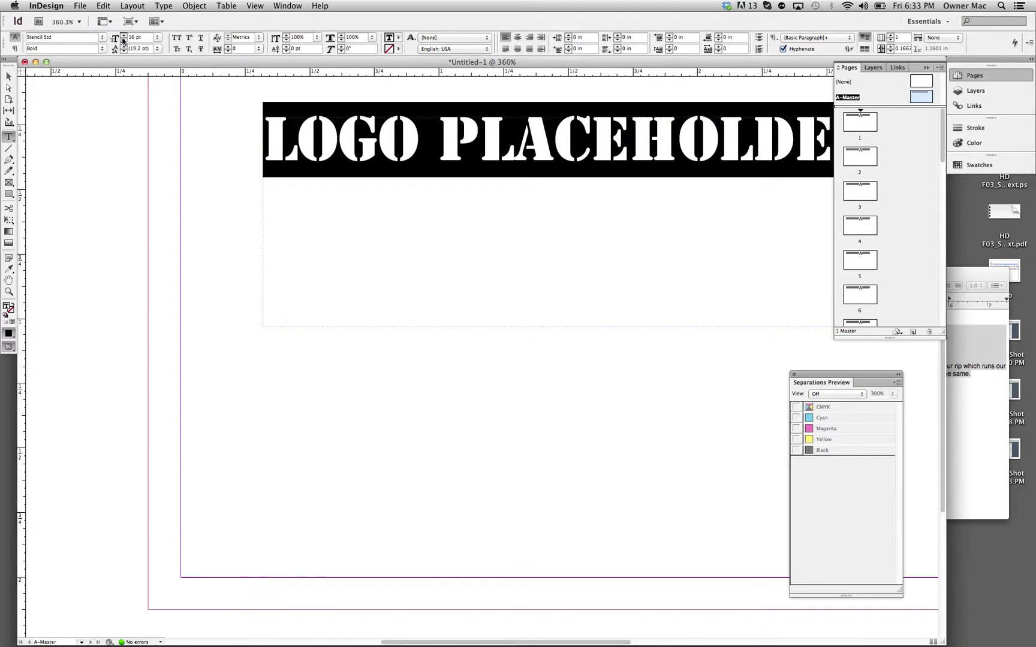
pyautogui.press('super+minus')
pyautogui.press('super+minus')
pyautogui.press('super+minus')
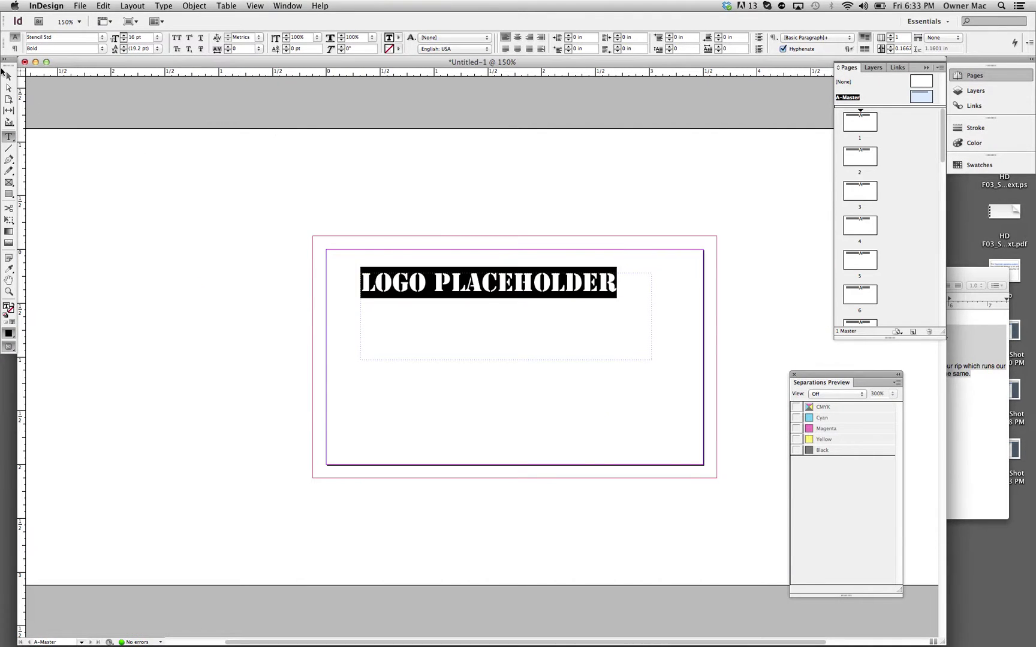
pyautogui.click(9, 76)
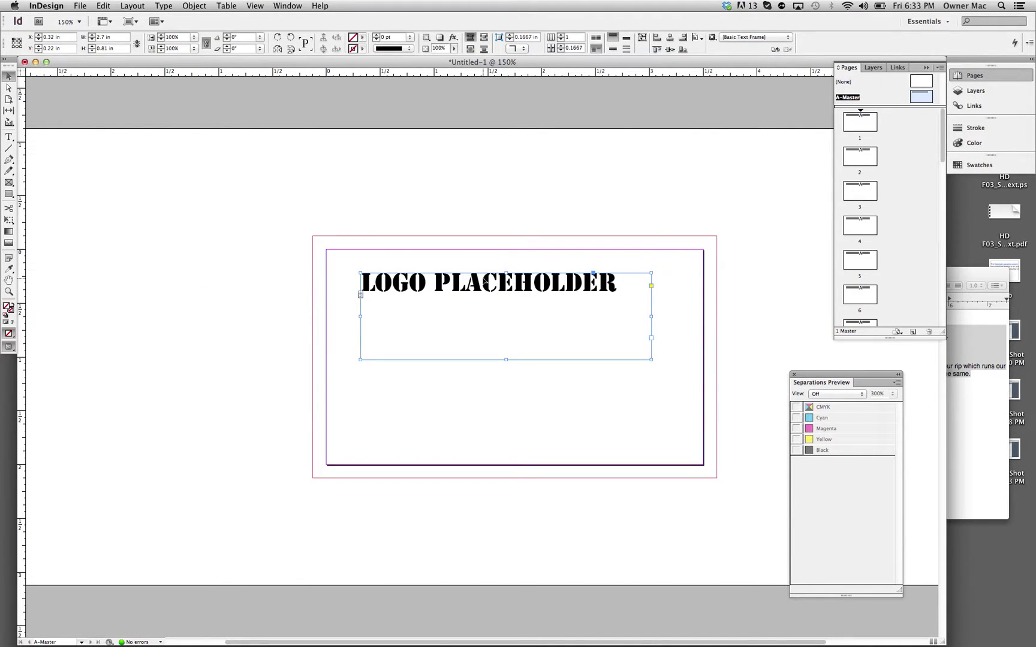
# Step: Create a PANTONE Orange 021 U spot swatch from PANTONE+ Solid Uncoated and apply it to the logo text
pyautogui.tripleClick(486, 281)
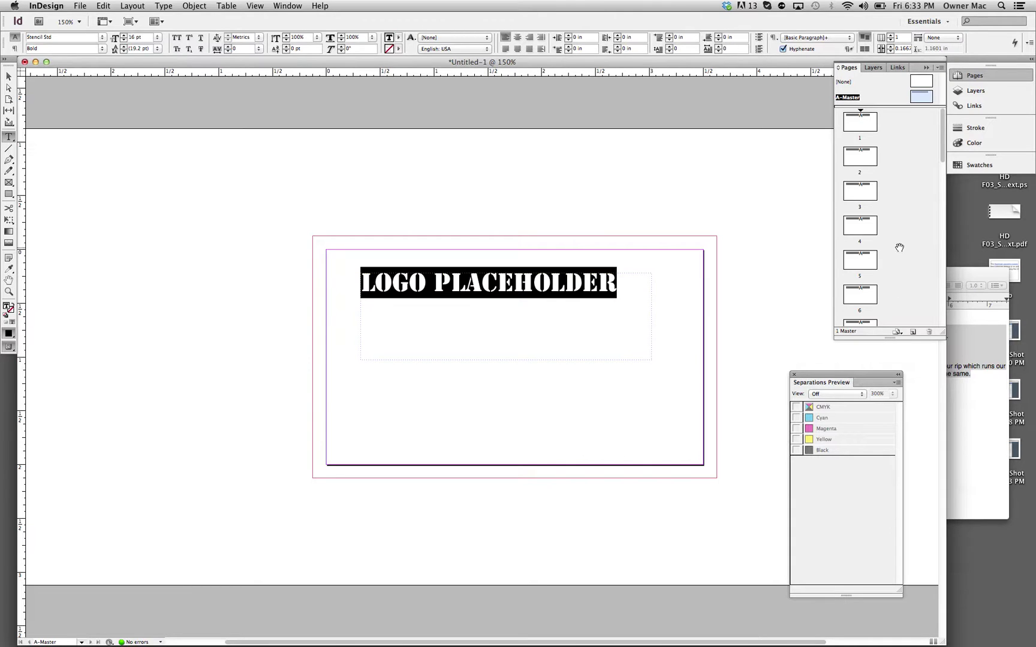
pyautogui.click(981, 166)
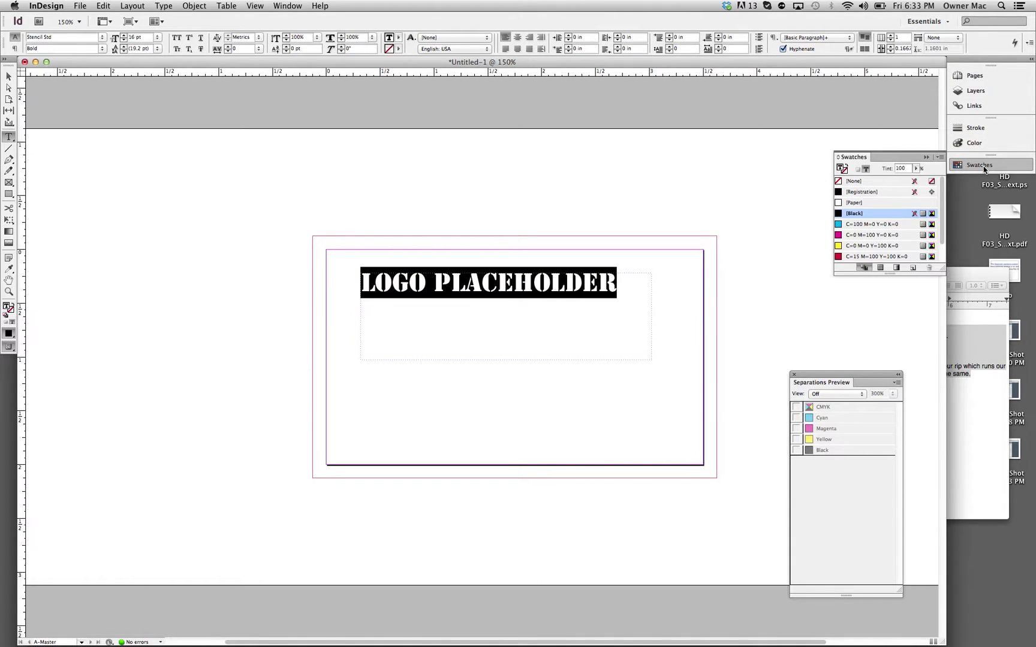
pyautogui.scroll(-2, 881, 220)
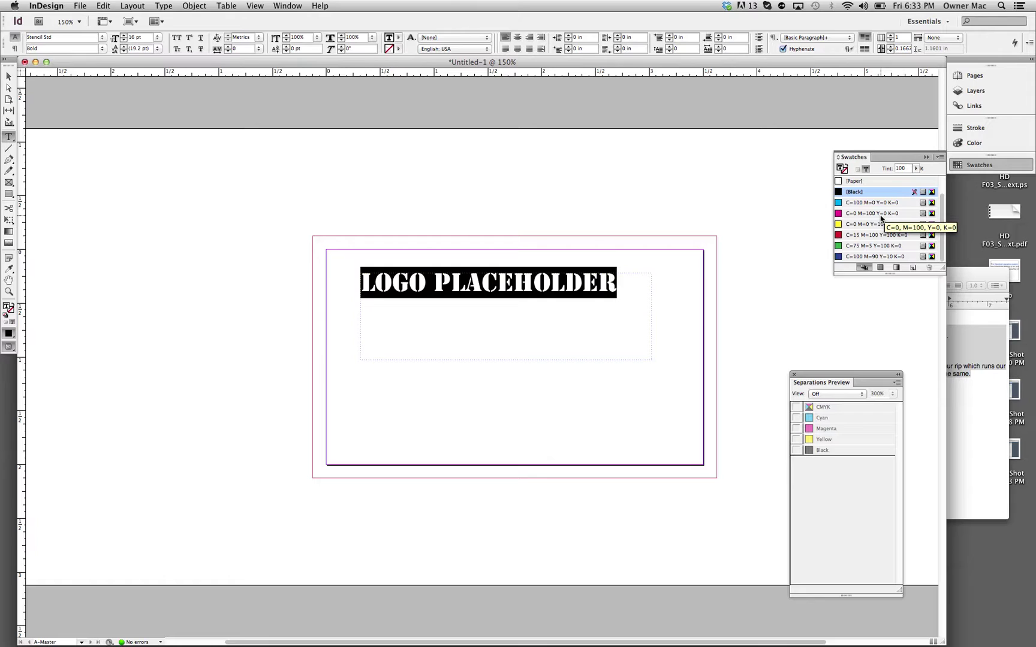
pyautogui.click(939, 158)
pyautogui.click(937, 158)
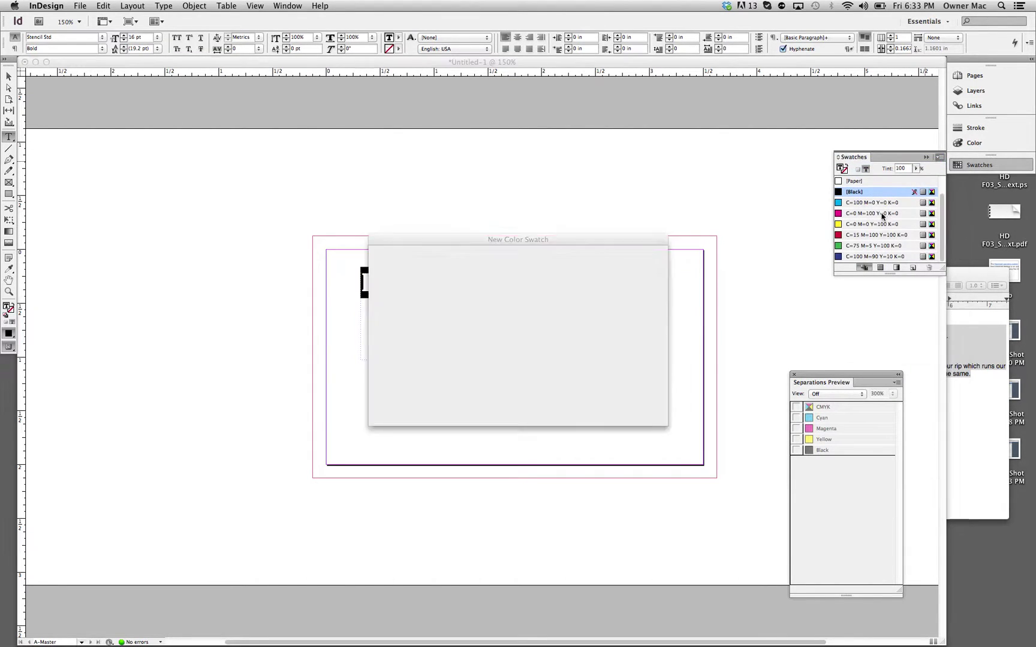
pyautogui.click(469, 289)
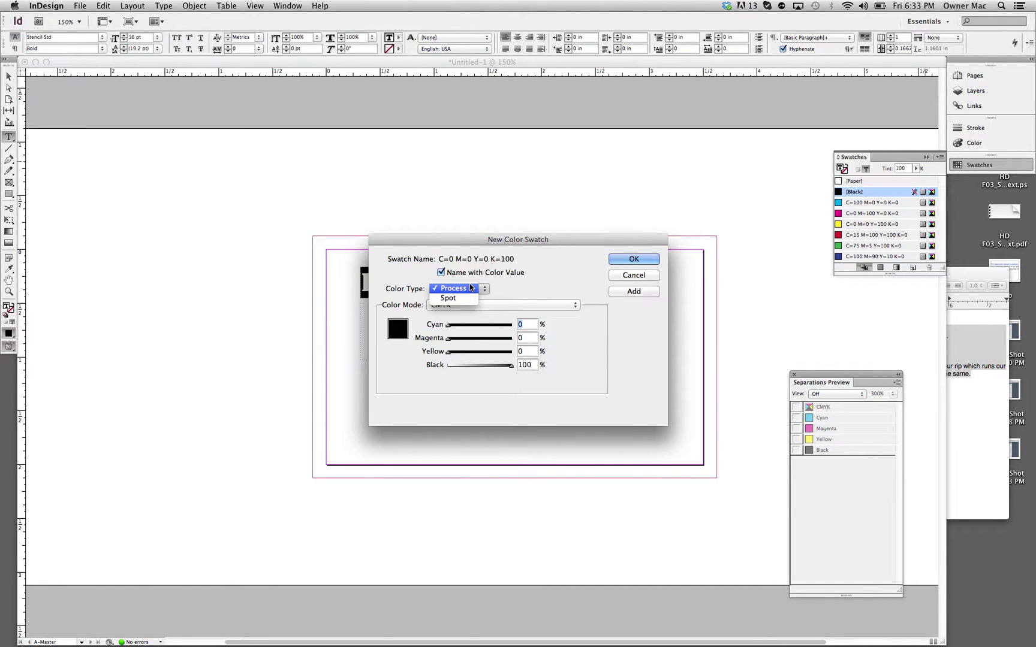
pyautogui.click(468, 298)
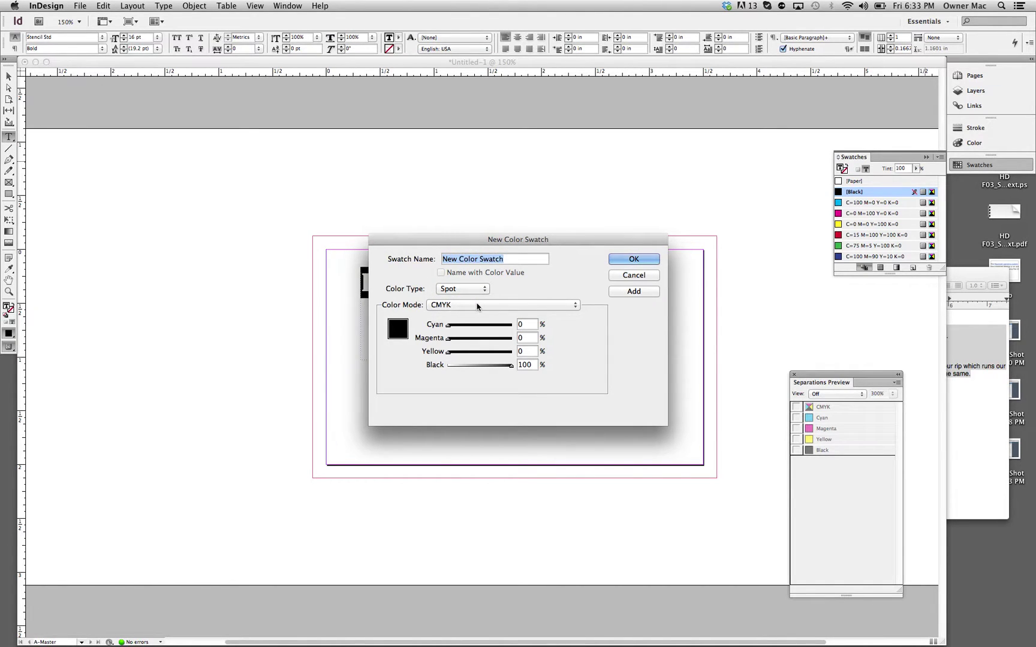
pyautogui.click(478, 305)
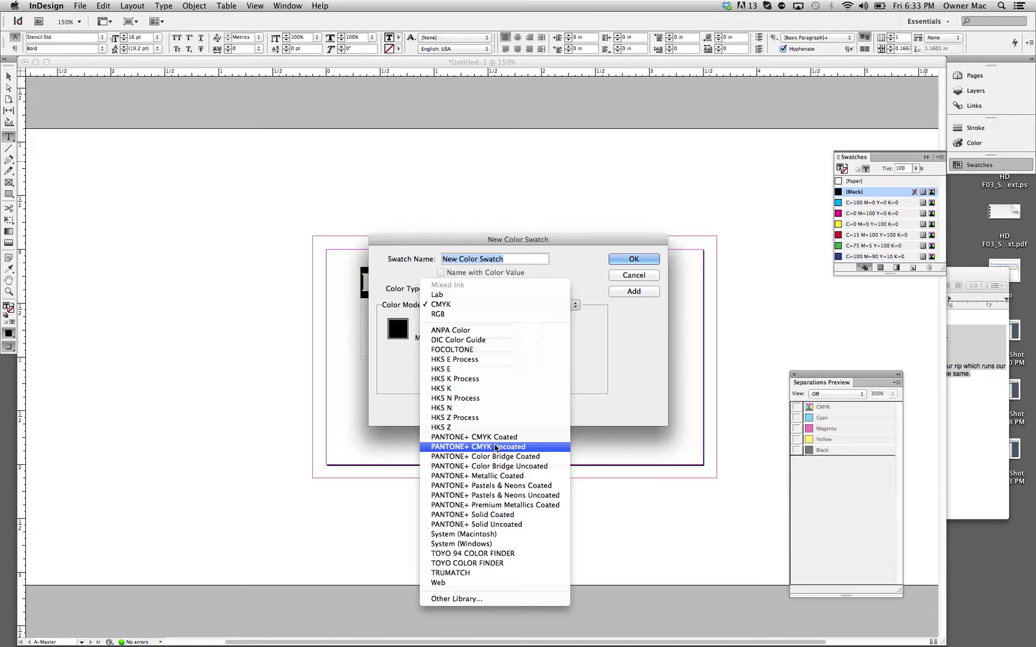
pyautogui.click(503, 526)
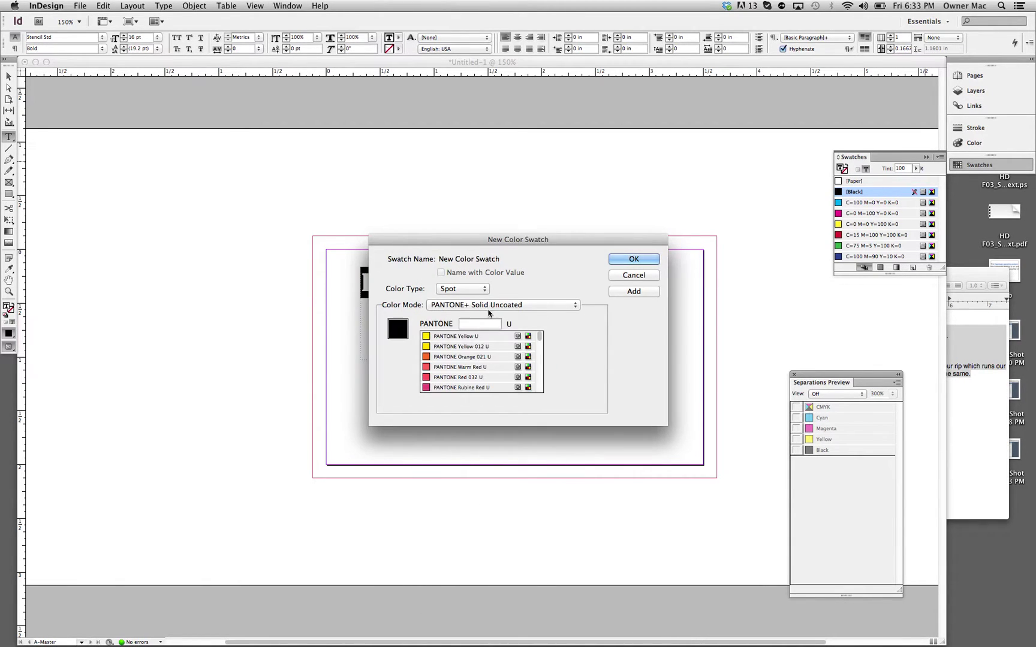
pyautogui.click(484, 358)
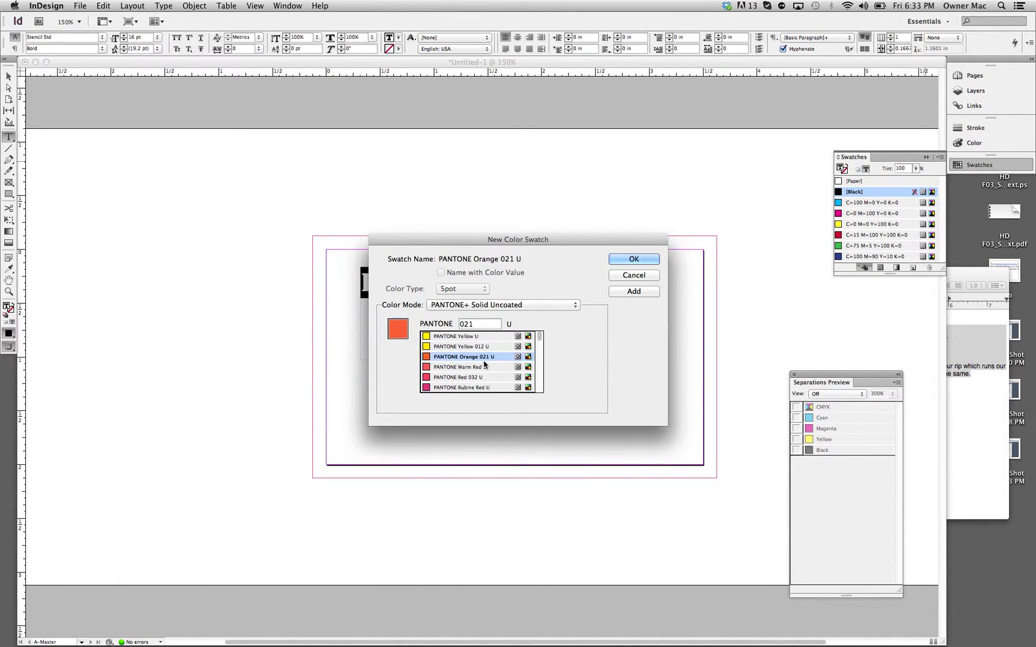
pyautogui.click(638, 260)
# Step: Shrink the logo text frame to fit its text
pyautogui.click(588, 321)
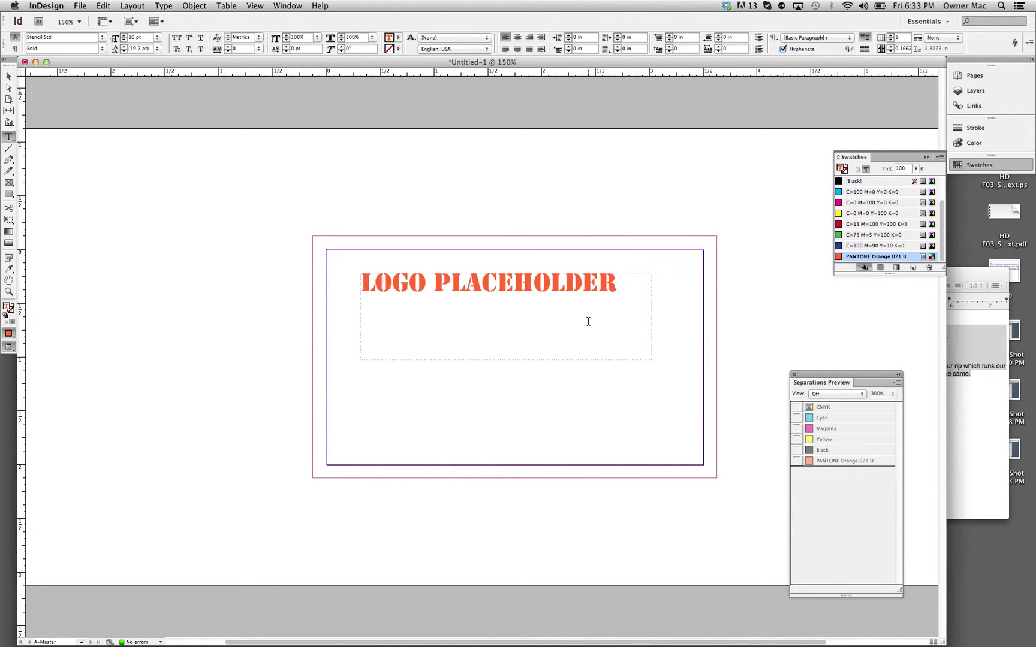
pyautogui.click(8, 78)
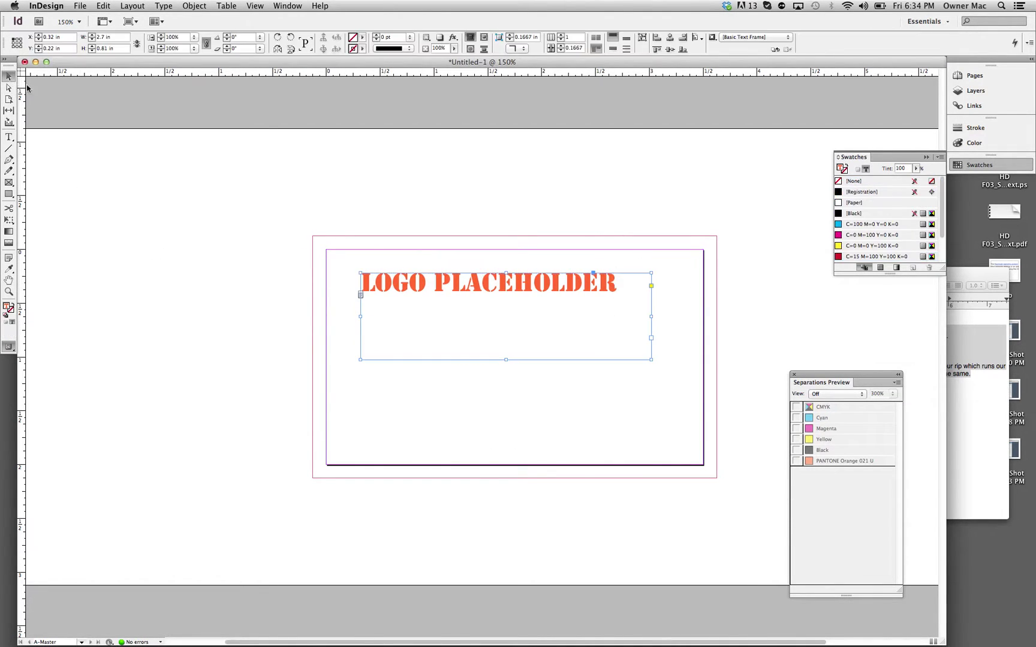
pyautogui.moveTo(651, 359); pyautogui.dragTo(624, 318)
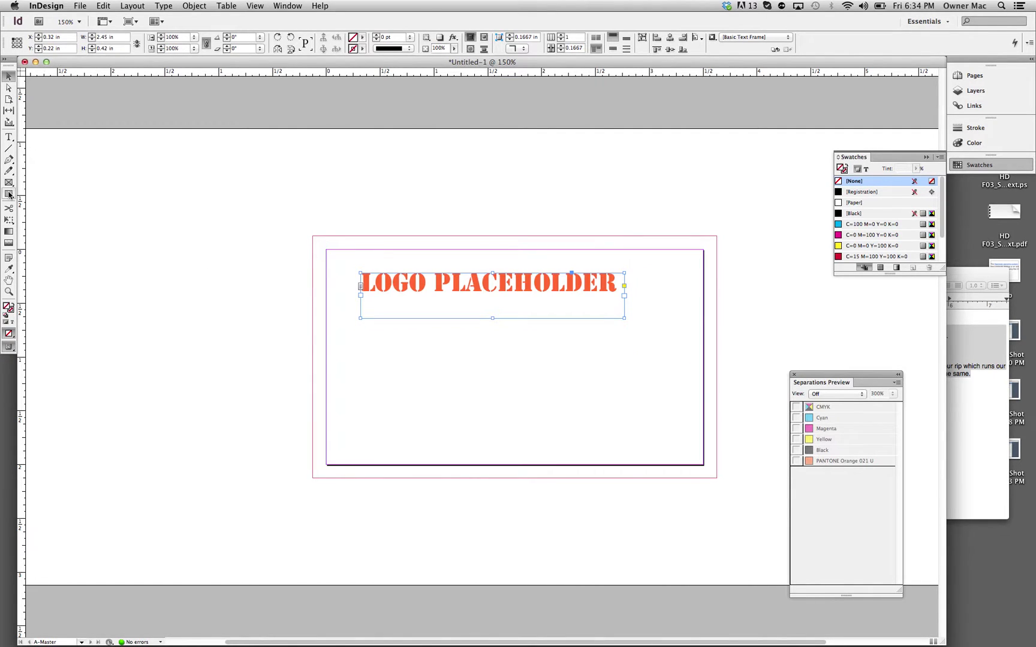
pyautogui.click(9, 136)
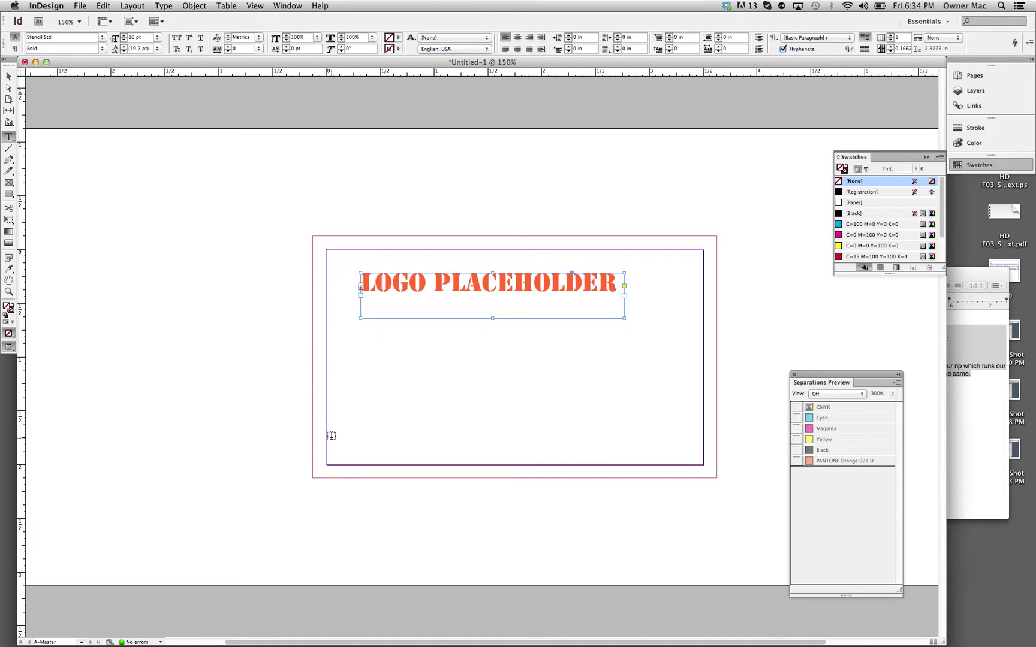
# Step: Add a bottom frame reading 'bottom is the address, consistent on all cards', centred horizontally on the card
pyautogui.moveTo(342, 427); pyautogui.dragTo(699, 455)
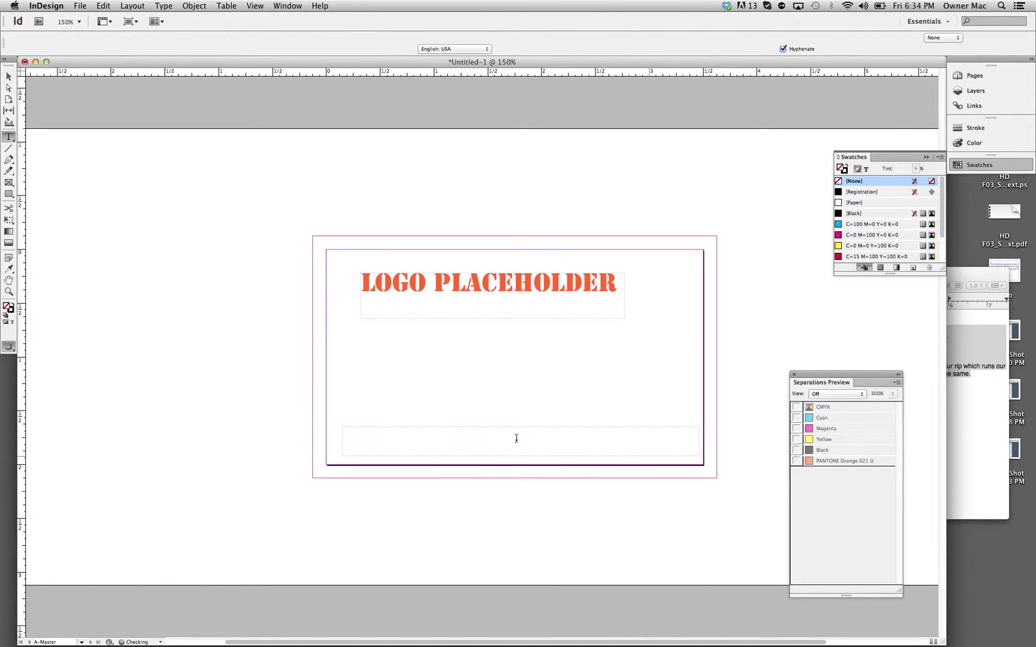
pyautogui.write('bot')
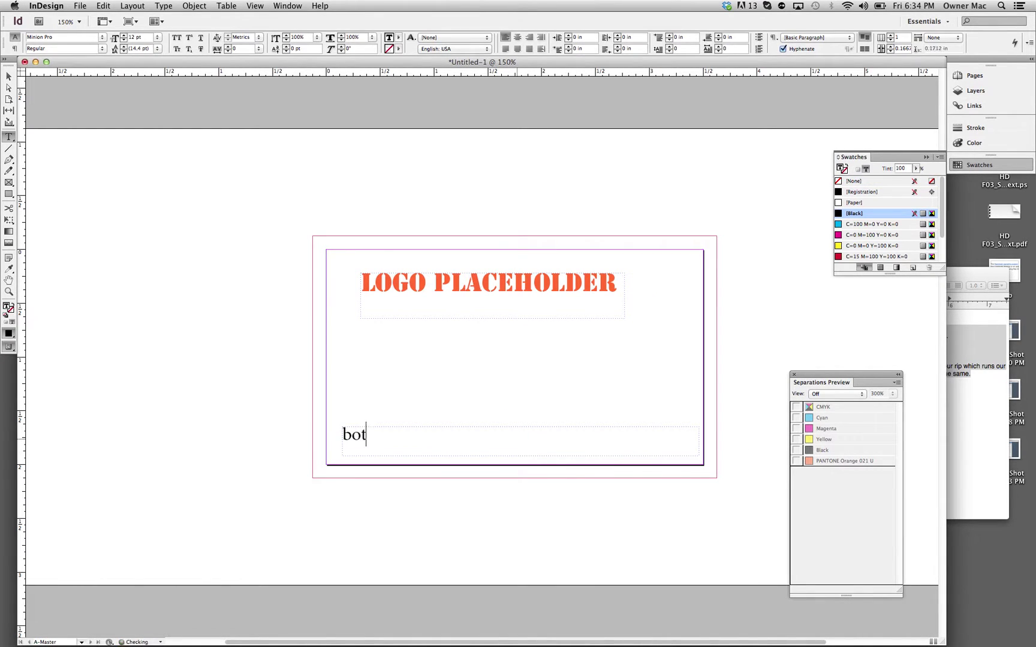
pyautogui.write('tom is the a')
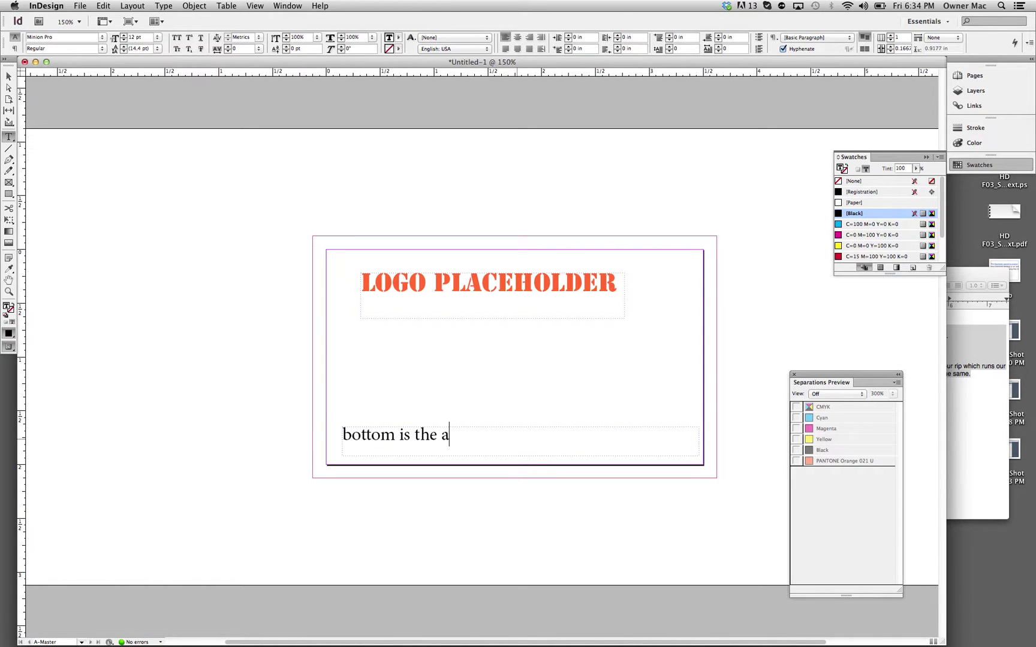
pyautogui.write('ddress, con')
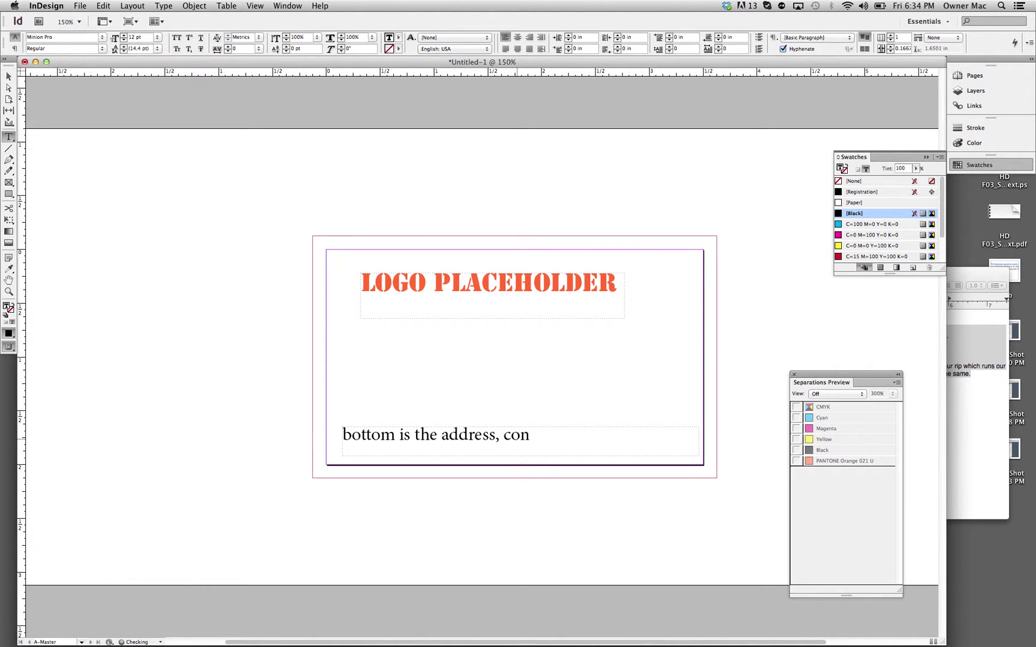
pyautogui.write('sistent on all cards')
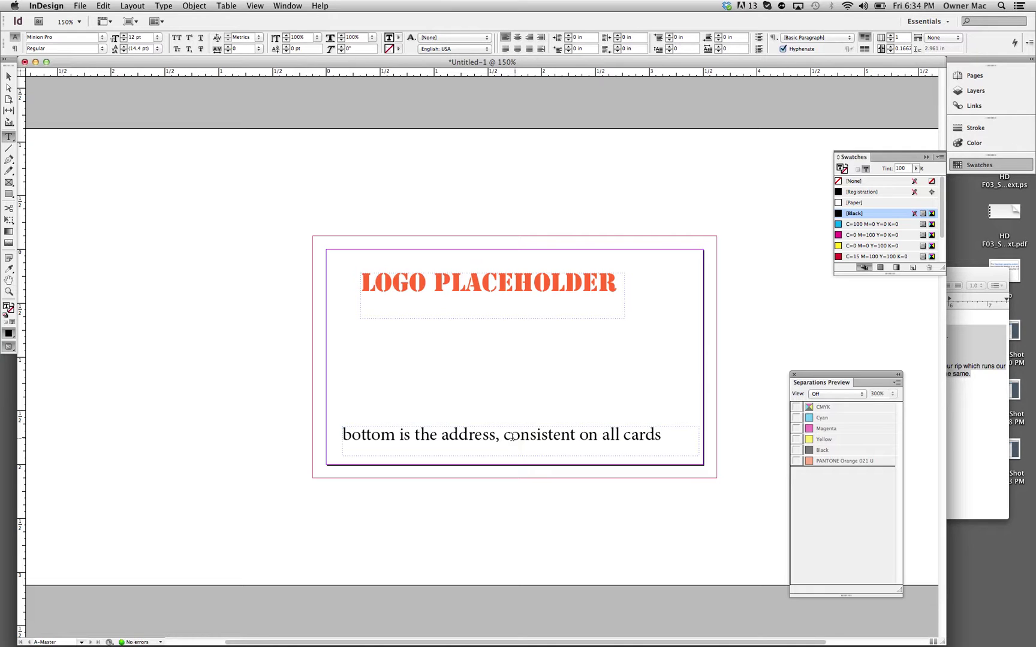
pyautogui.click(8, 76)
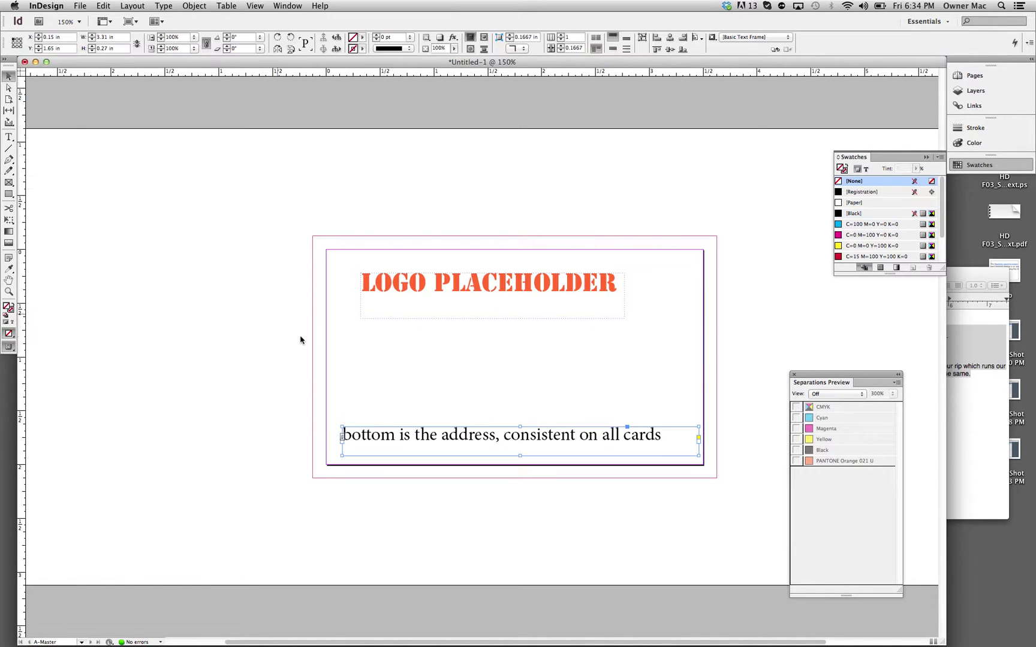
pyautogui.click(670, 38)
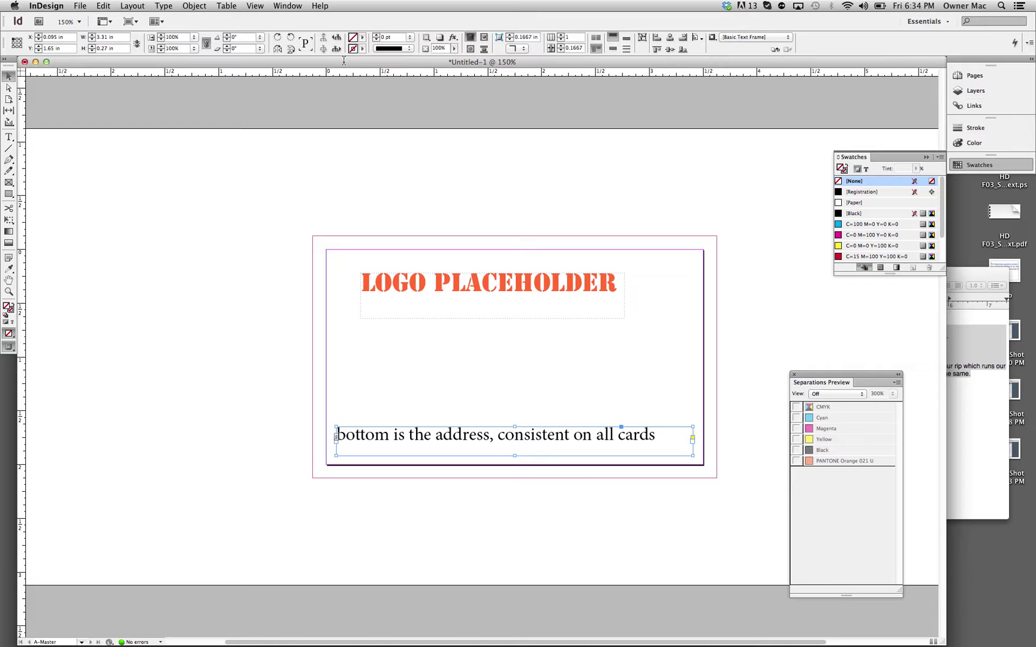
pyautogui.click(285, 6)
# Step: Centre-align the address line with the Paragraph panel, then move the panel aside and deselect
pyautogui.moveTo(320, 181)
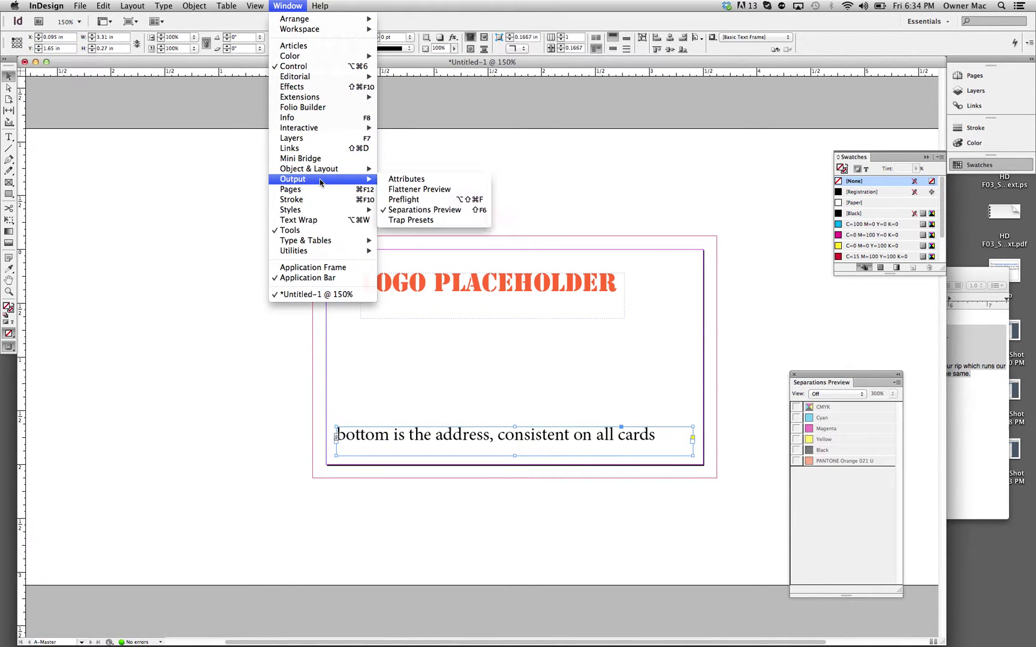
pyautogui.moveTo(254, 6)
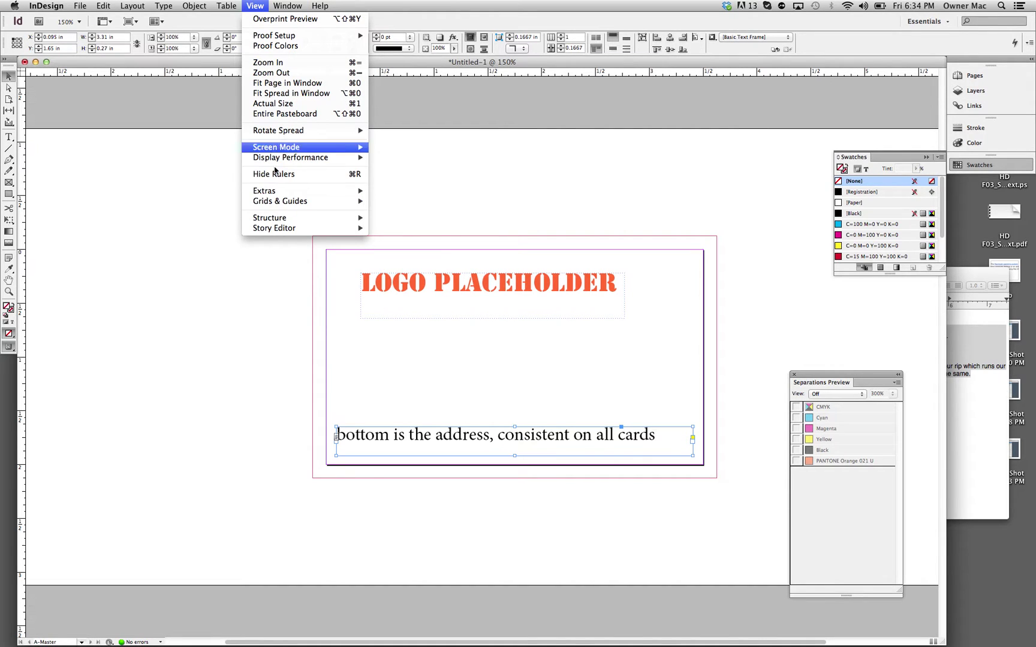
pyautogui.moveTo(279, 190)
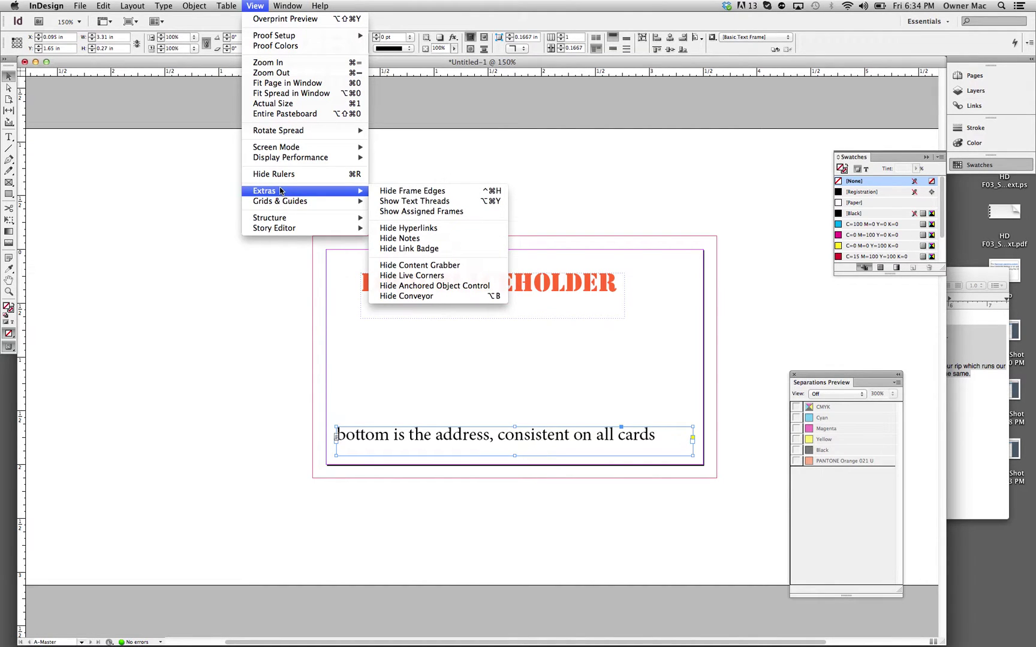
pyautogui.moveTo(288, 6)
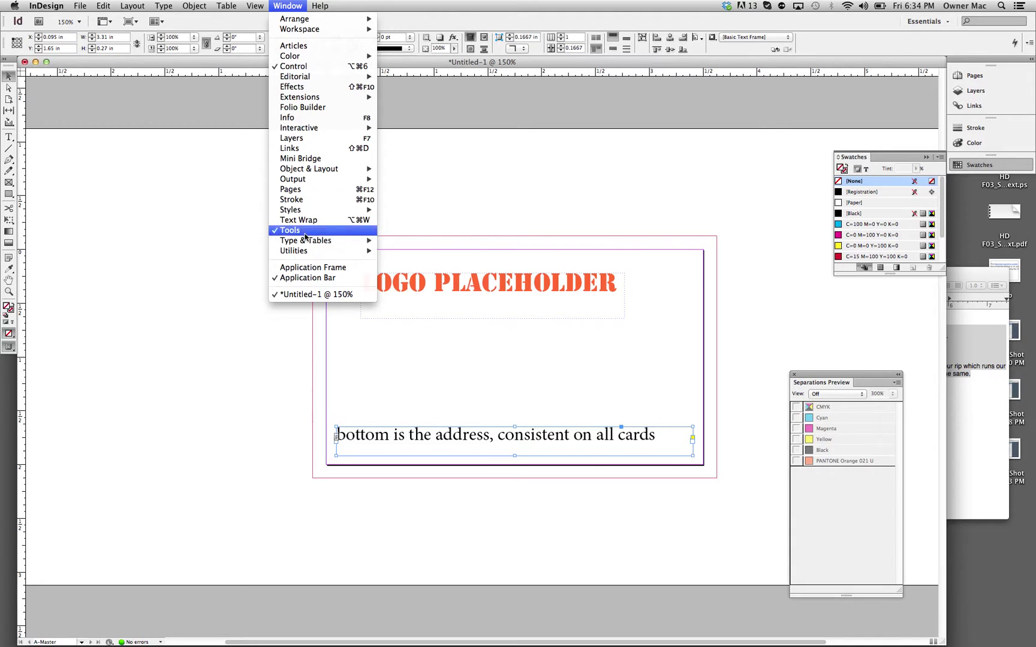
pyautogui.moveTo(308, 252)
pyautogui.moveTo(353, 241)
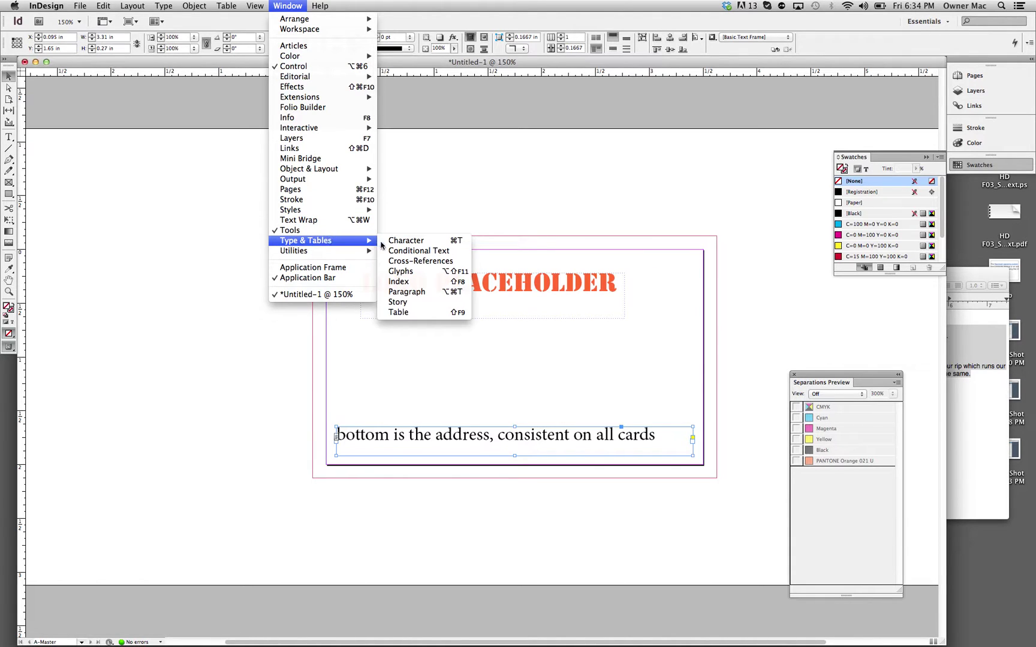
pyautogui.click(408, 292)
pyautogui.click(480, 309)
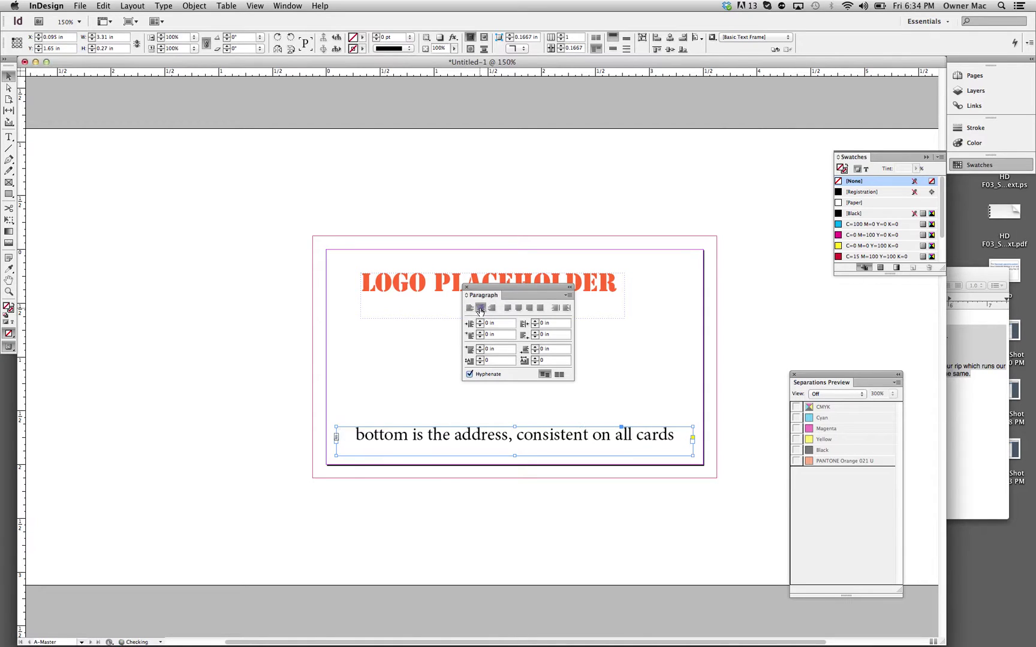
pyautogui.moveTo(507, 289); pyautogui.dragTo(141, 280)
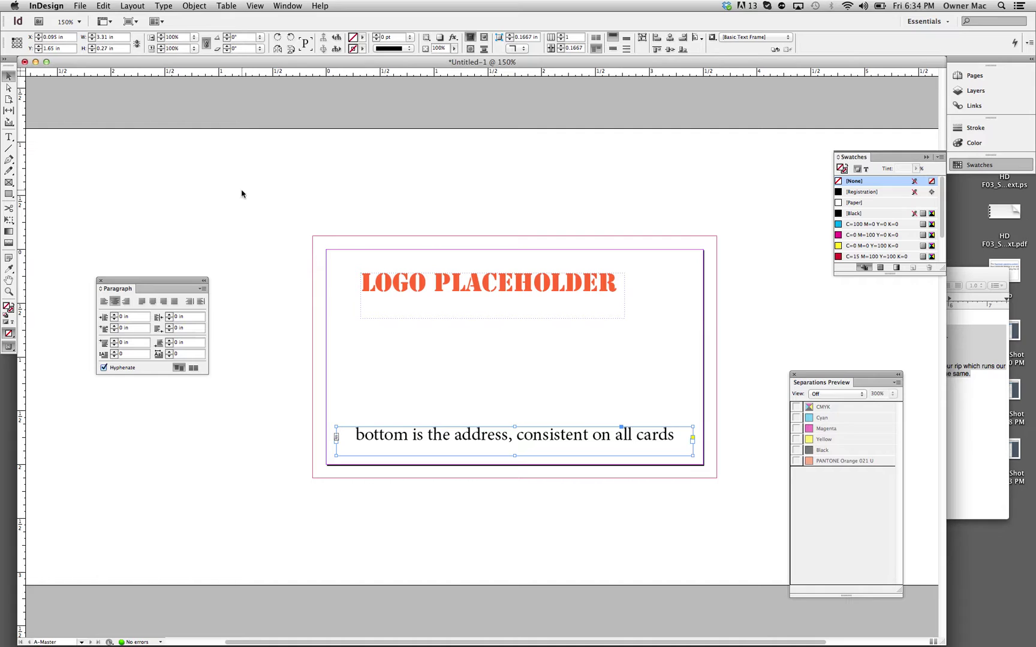
pyautogui.click(355, 327)
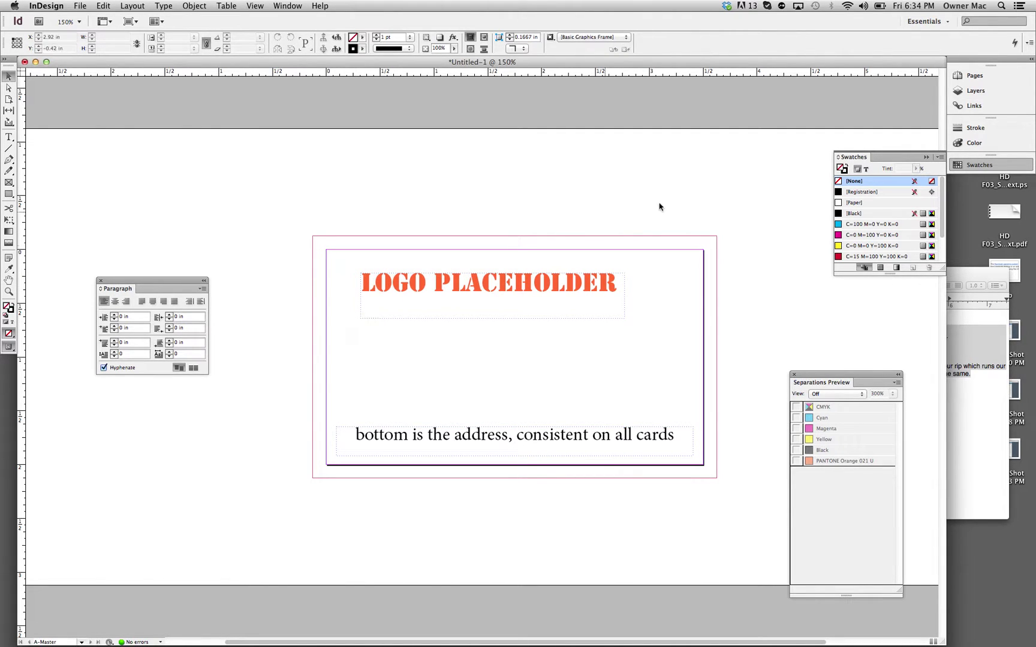
# Step: Go to document page 1, zoom out to check the cards, then return to 100%
pyautogui.click(997, 76)
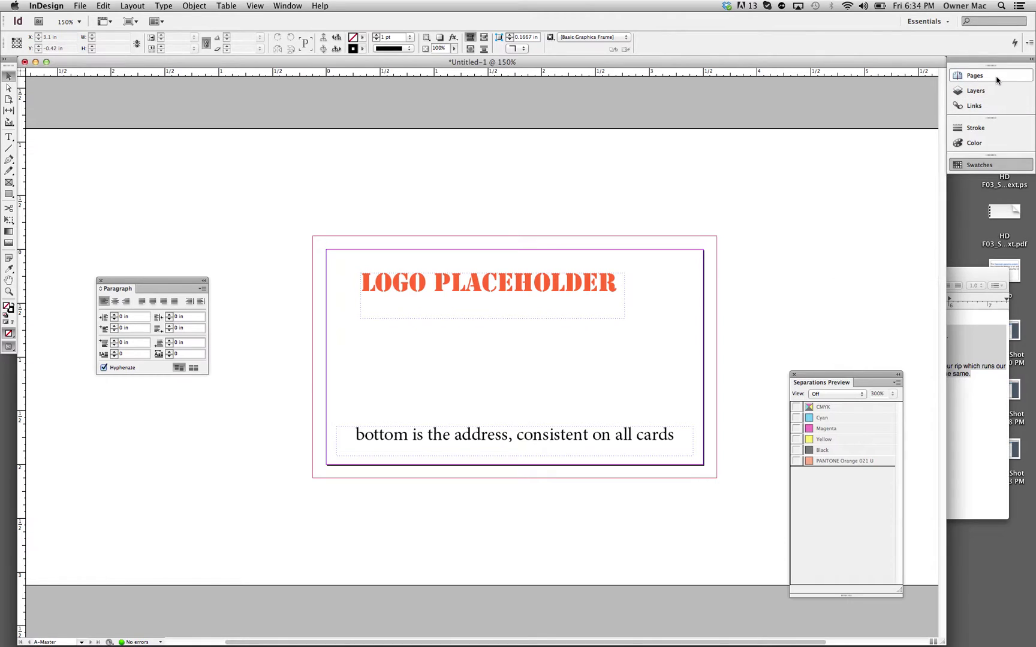
pyautogui.doubleClick(861, 121)
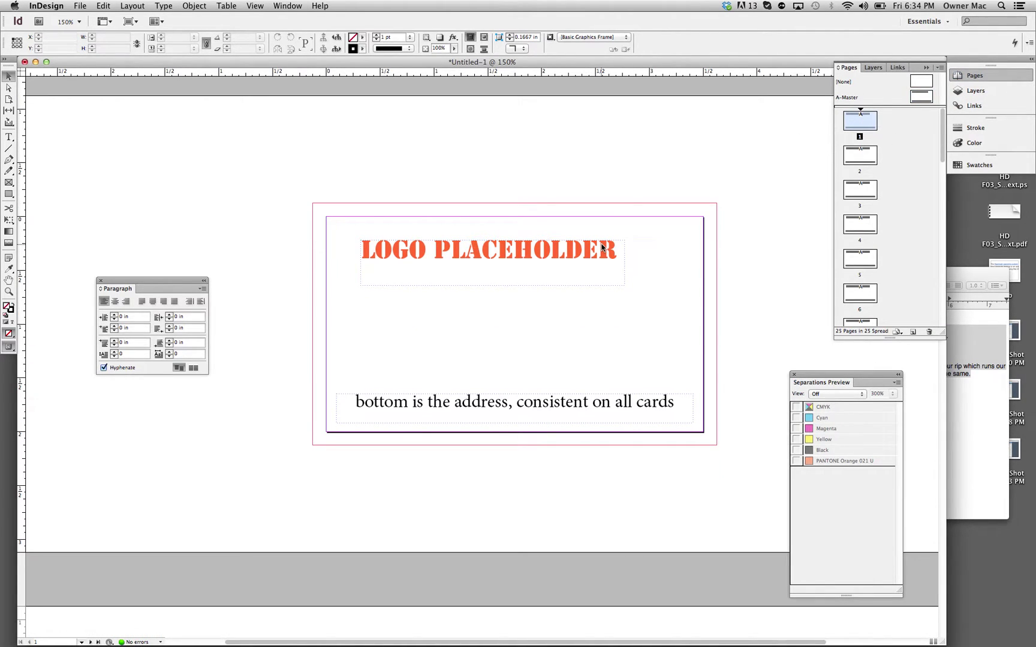
pyautogui.press('super+minus')
pyautogui.press('super+minus')
pyautogui.press('super+minus')
pyautogui.press('super+minus')
pyautogui.press('super+minus')
pyautogui.press('super+minus')
pyautogui.press('super+minus')
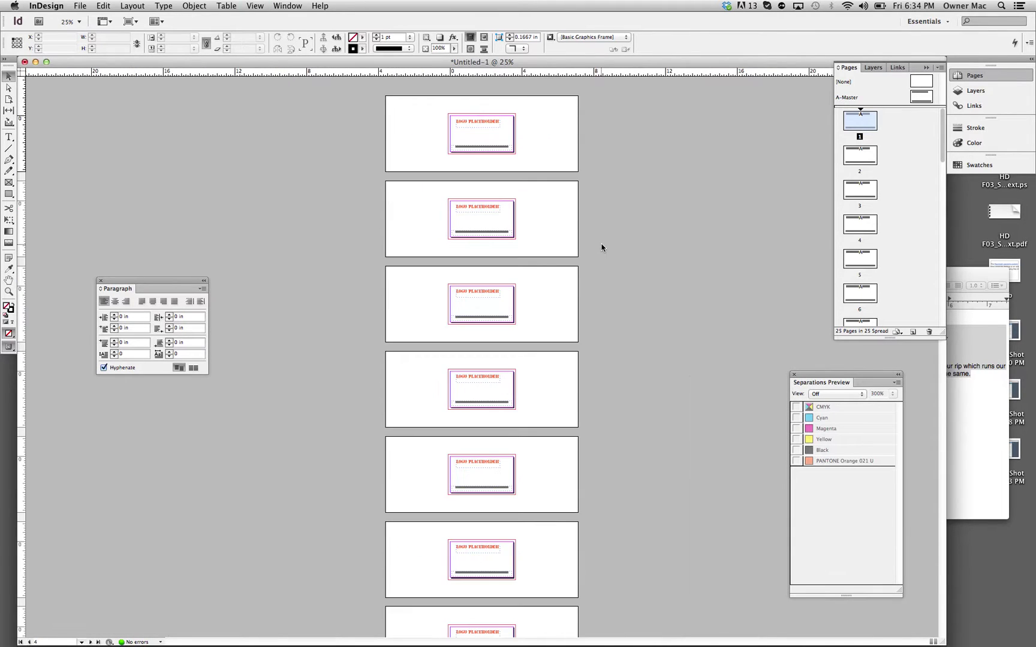
pyautogui.press('super+equal')
pyautogui.press('super+equal')
pyautogui.press('super+equal')
pyautogui.press('super+equal')
pyautogui.press('super+equal')
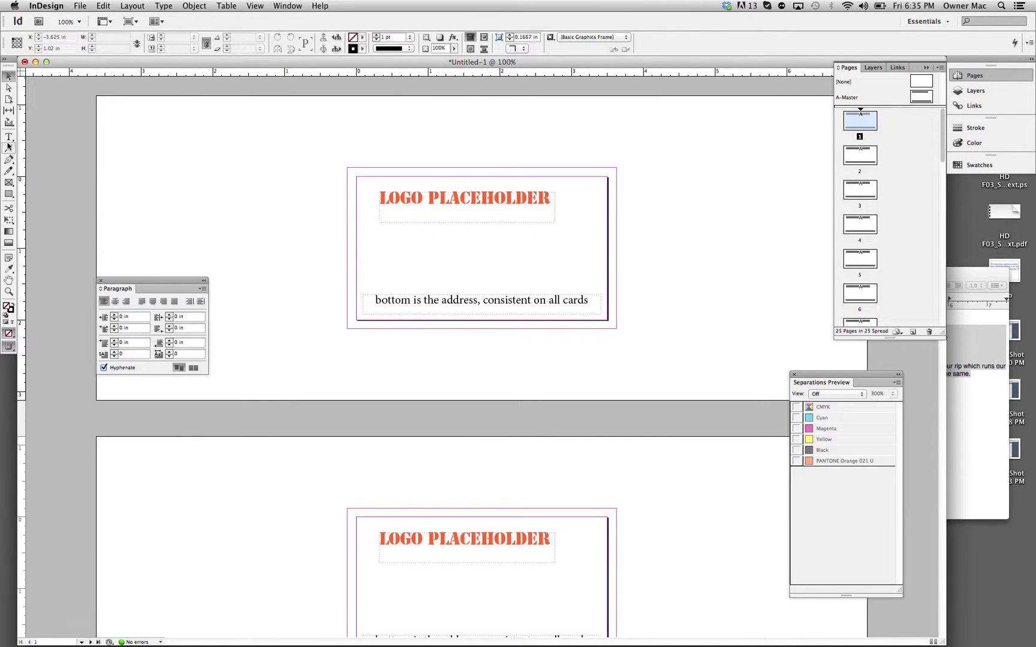
pyautogui.click(9, 138)
# Step: Draw a frame below the logo on page 1 listing name, tel., email. and other
pyautogui.moveTo(379, 231); pyautogui.dragTo(574, 288)
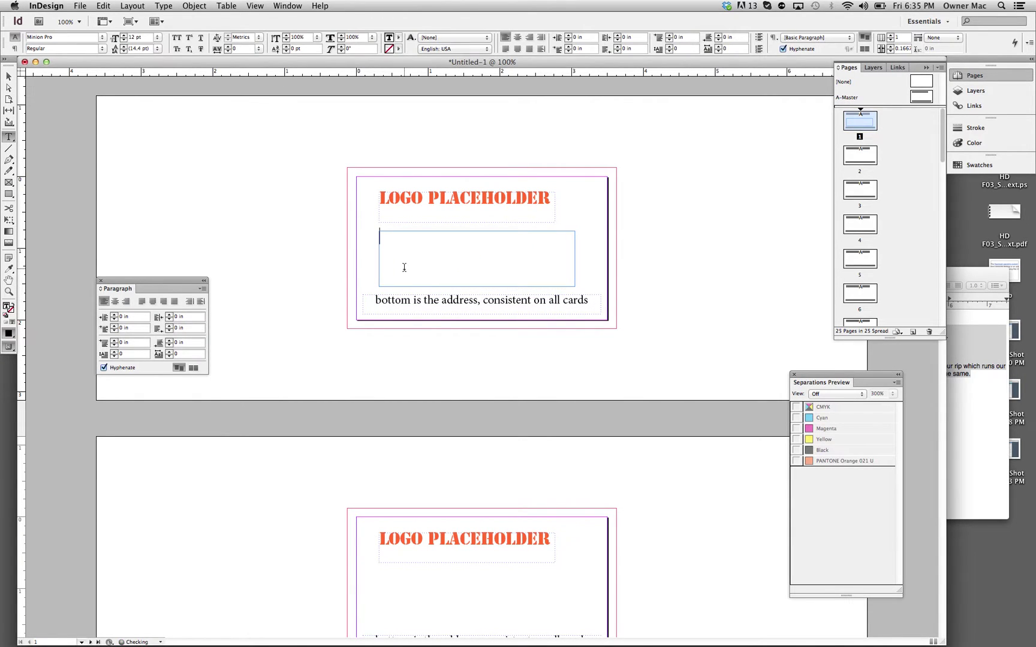
pyautogui.write('name')
pyautogui.press('Return')
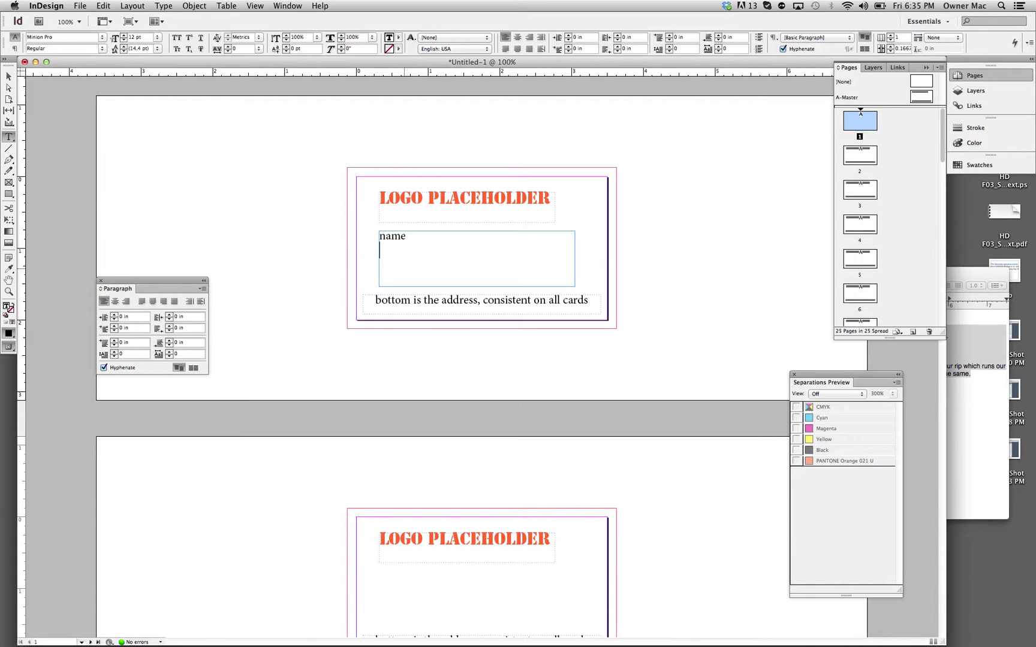
pyautogui.write('tel. e')
pyautogui.write('mail')
pyautogui.write('.')
pyautogui.press('Return')
pyautogui.write('oth')
pyautogui.press('BackSpace')
pyautogui.press('BackSpace')
pyautogui.write('ther.')
# Step: Set the contact lines to 10 pt and select the contact frame
pyautogui.moveTo(406, 279); pyautogui.dragTo(377, 236)
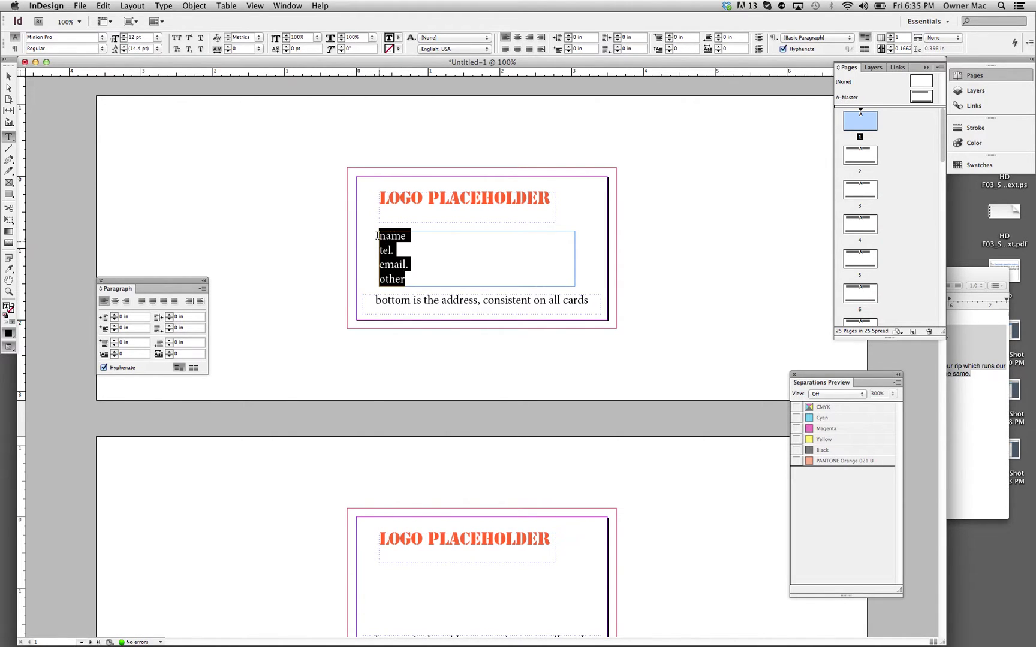
pyautogui.click(124, 40)
pyautogui.click(124, 40)
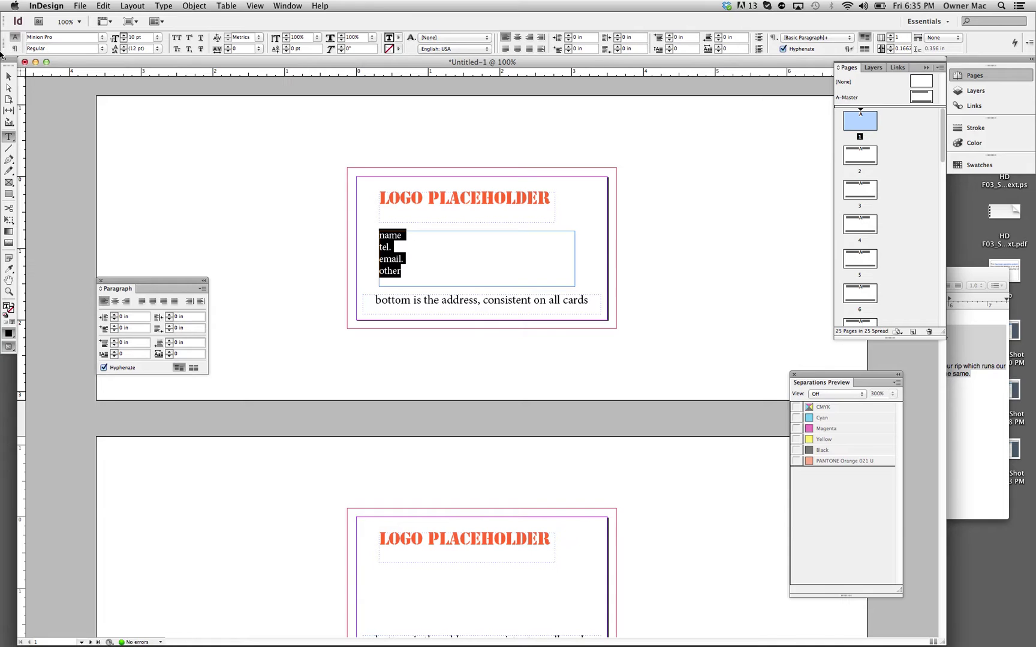
pyautogui.click(8, 76)
pyautogui.moveTo(271, 173); pyautogui.dragTo(417, 257)
# Step: Paste the name/tel./email./other contact frame in place on pages 2 and 3
pyautogui.press('super+c')
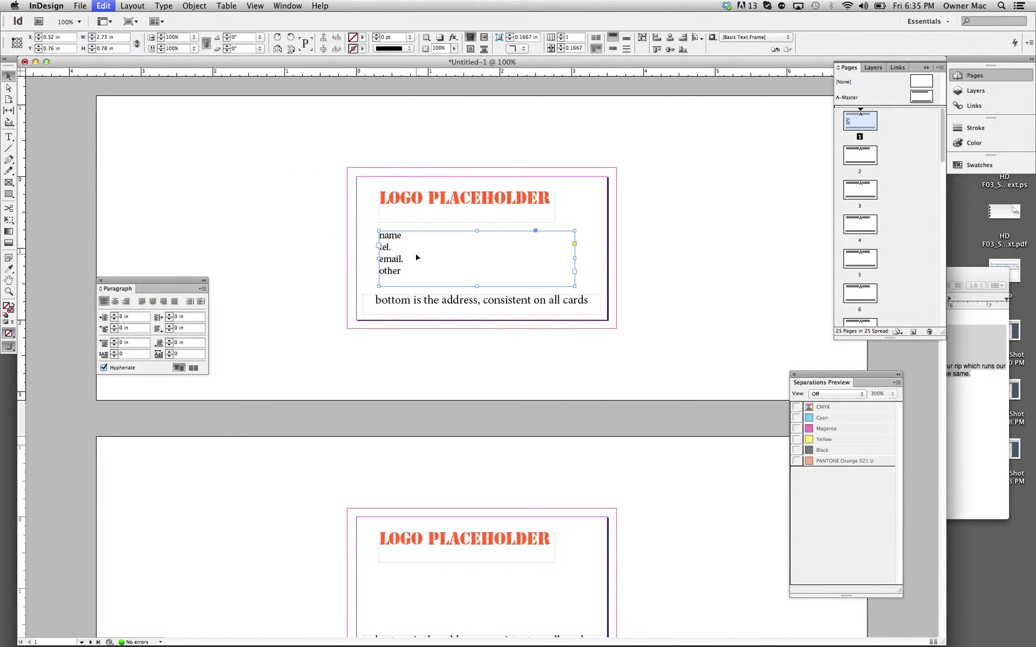
pyautogui.click(392, 579)
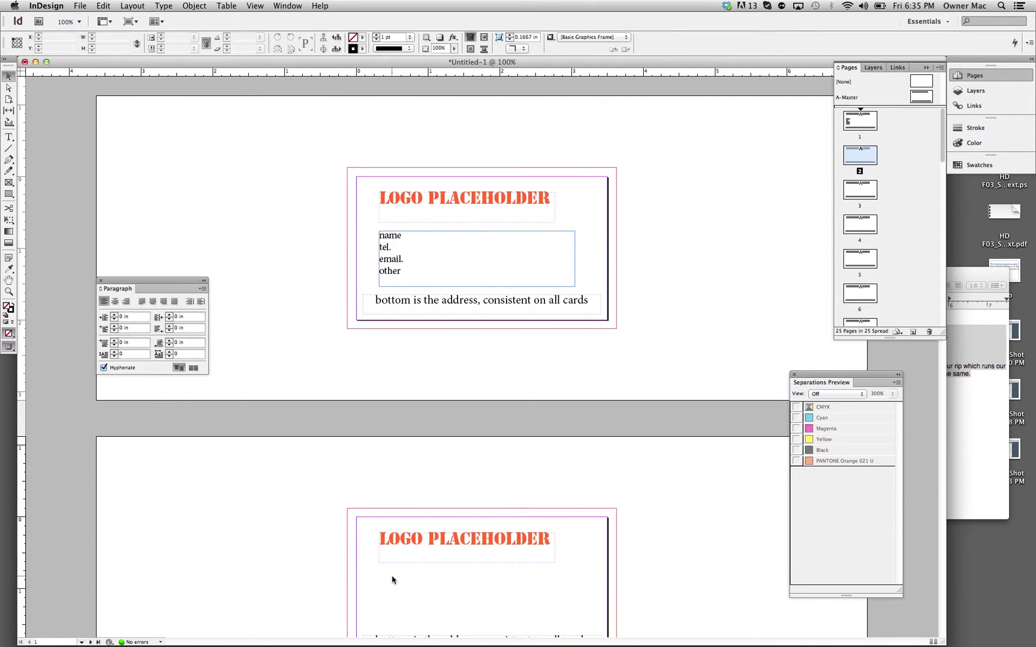
pyautogui.click(104, 6)
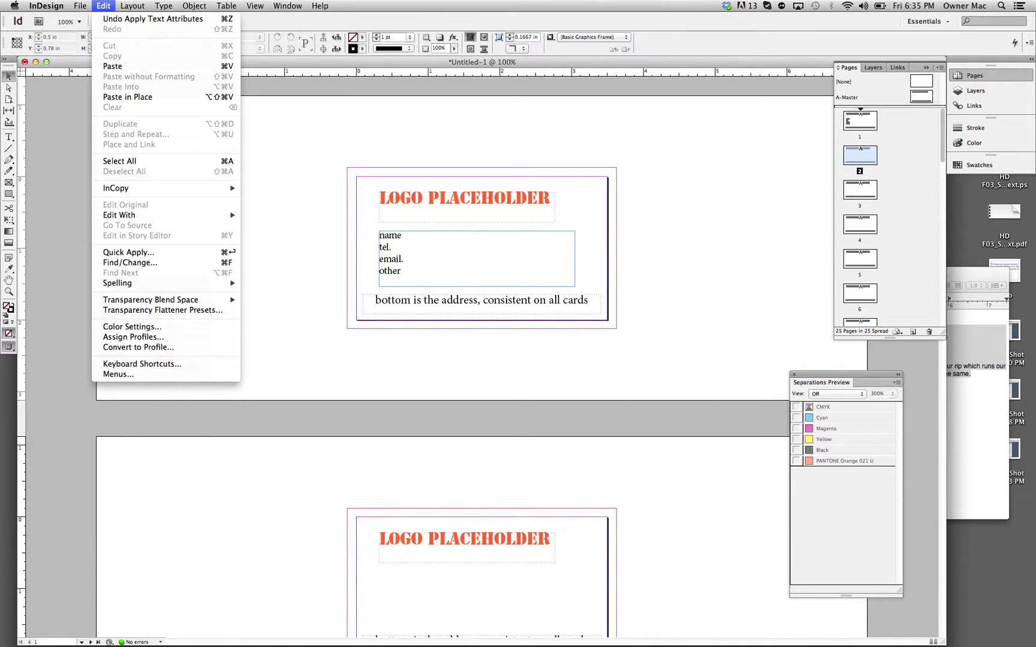
pyautogui.click(139, 97)
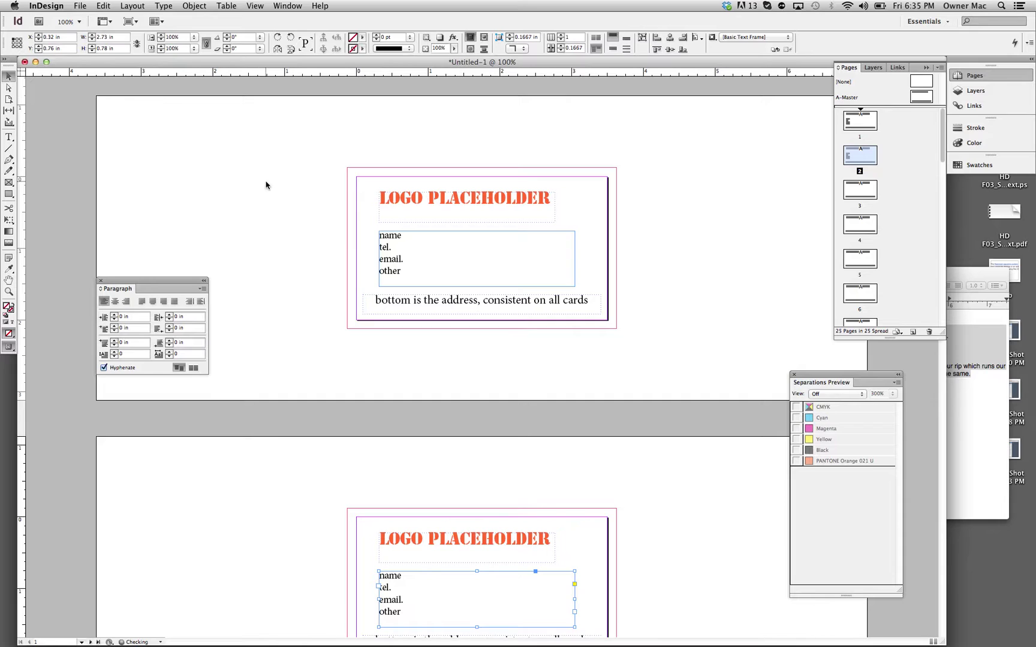
pyautogui.scroll(-10, 266, 185)
pyautogui.click(395, 247)
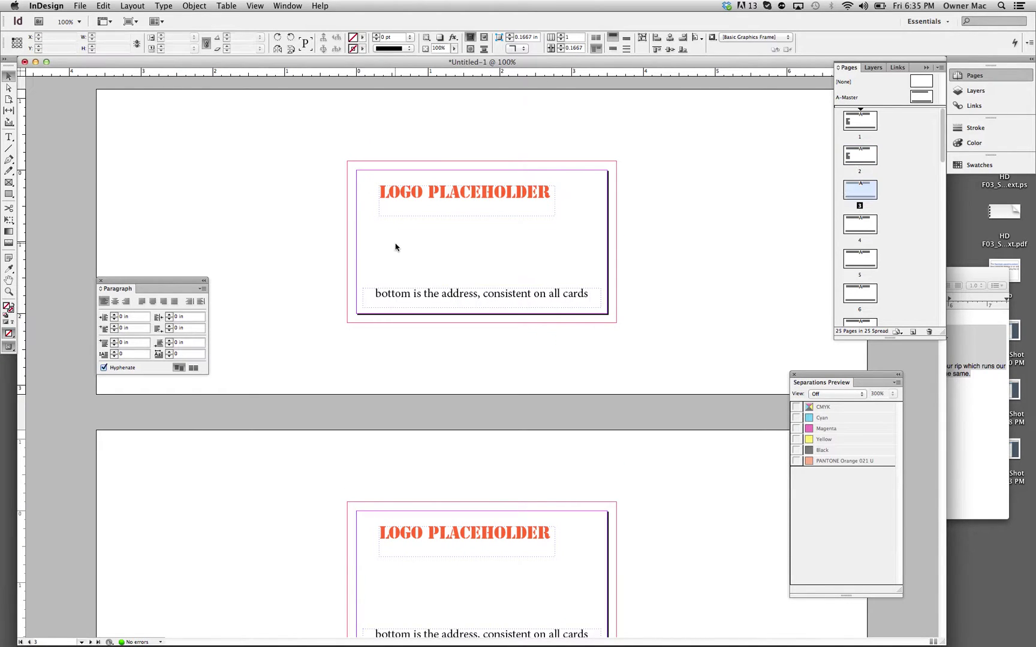
pyautogui.click(104, 6)
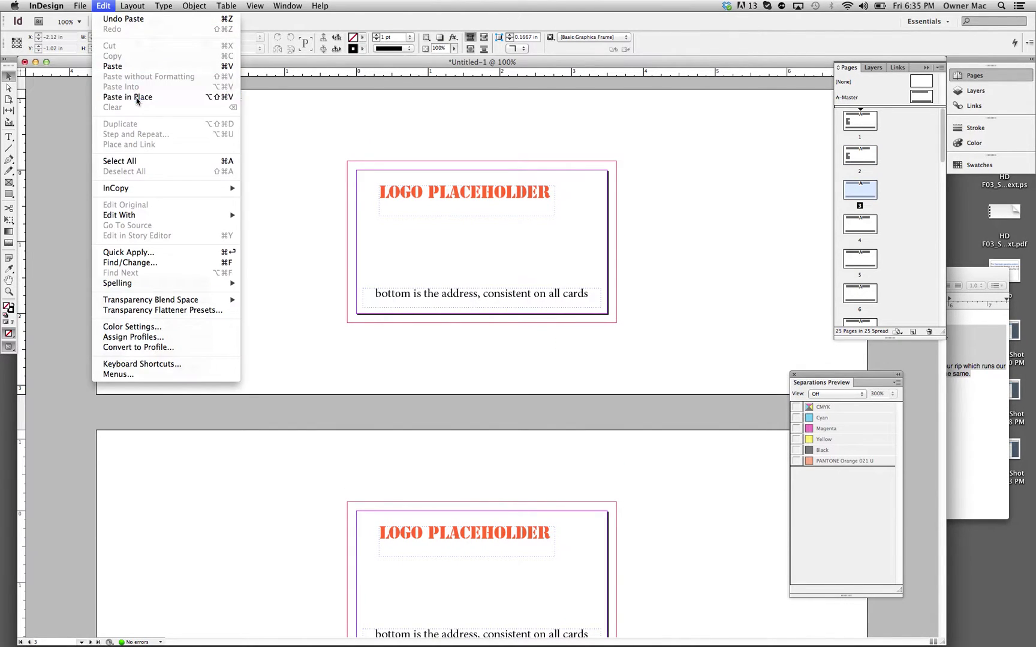
pyautogui.click(138, 98)
pyautogui.scroll(10, 364, 294)
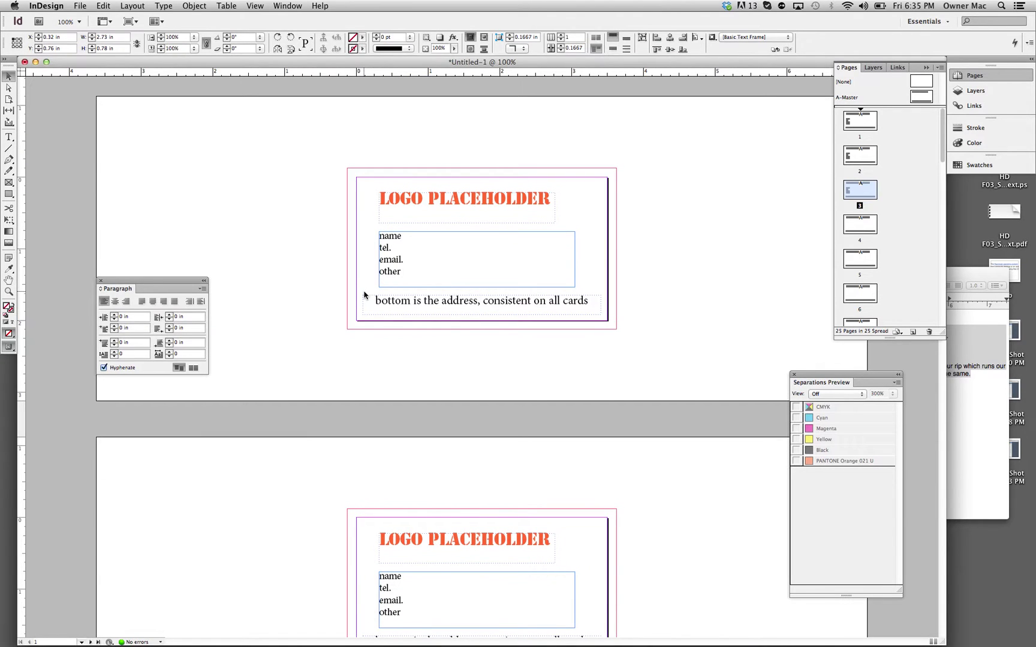
pyautogui.click(9, 136)
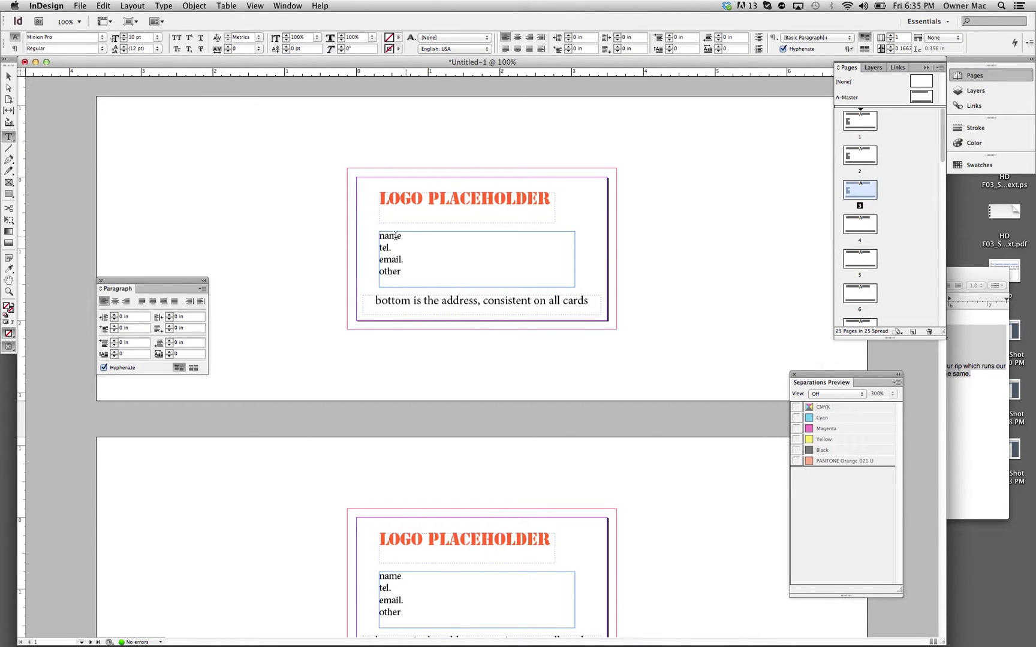
# Step: On page 1, replace 'name' with the contact's first name and phone, and 'email.' with their e-mail address
pyautogui.moveTo(380, 236); pyautogui.dragTo(428, 233)
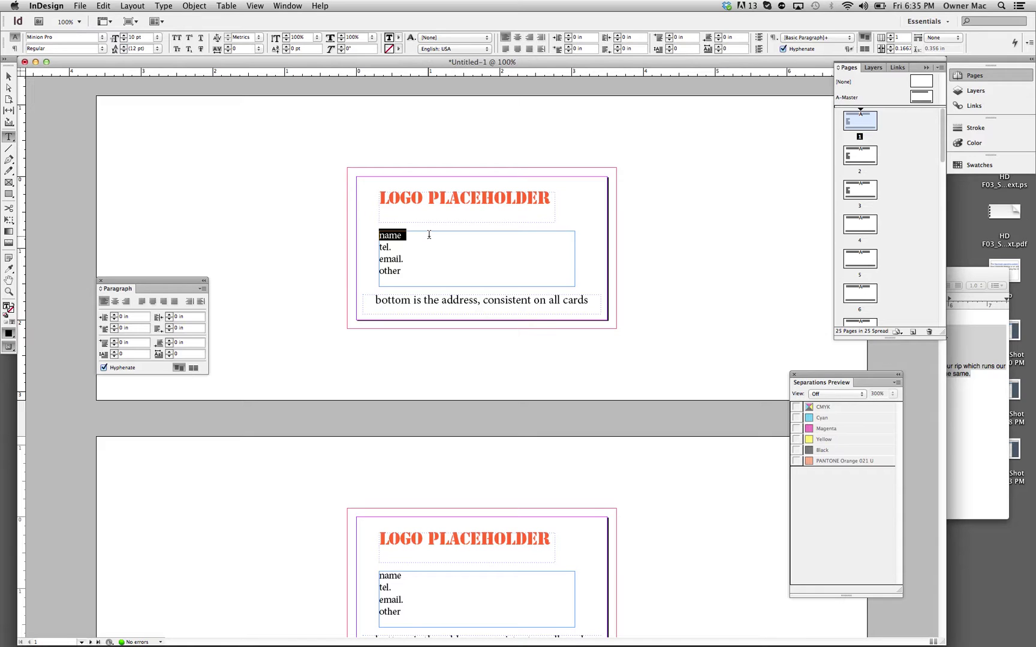
pyautogui.write('andy ')
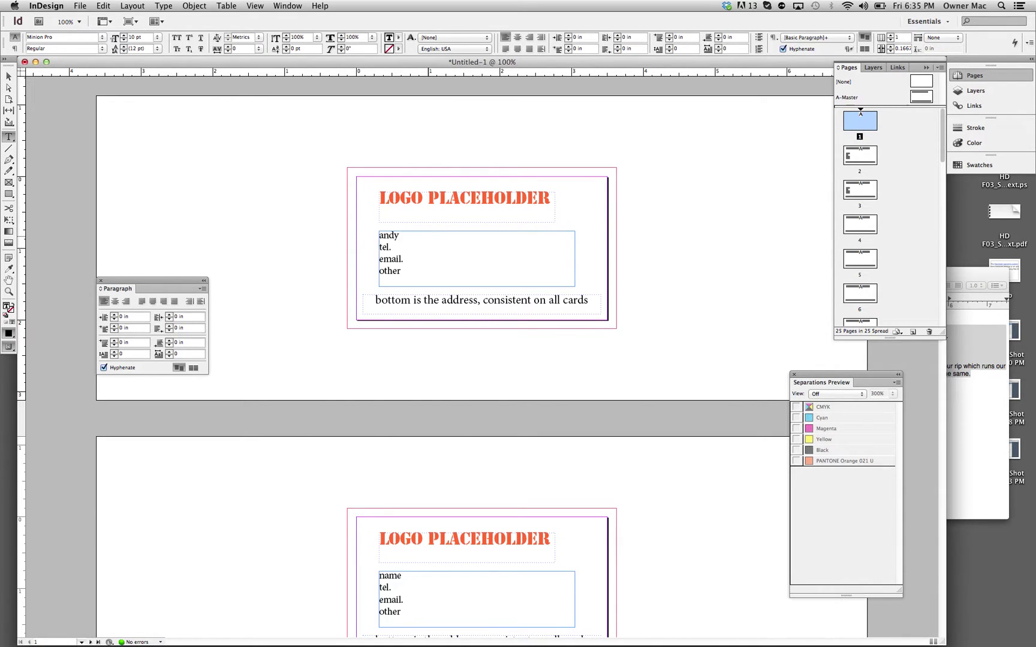
pyautogui.write('312')
pyautogui.moveTo(411, 260); pyautogui.dragTo(341, 261)
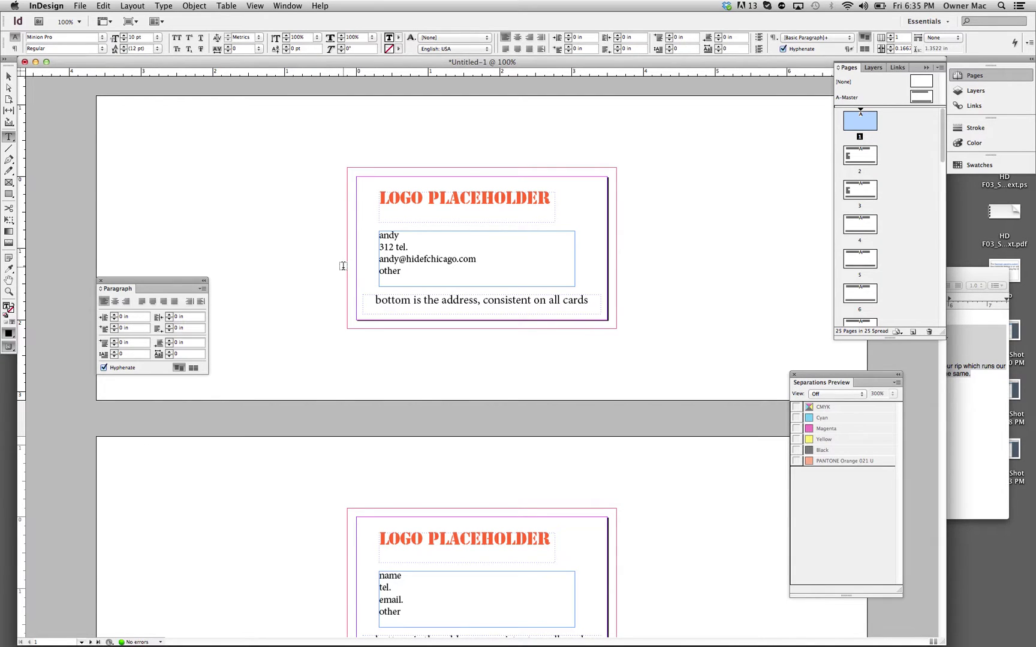
pyautogui.scroll(-15, 343, 265)
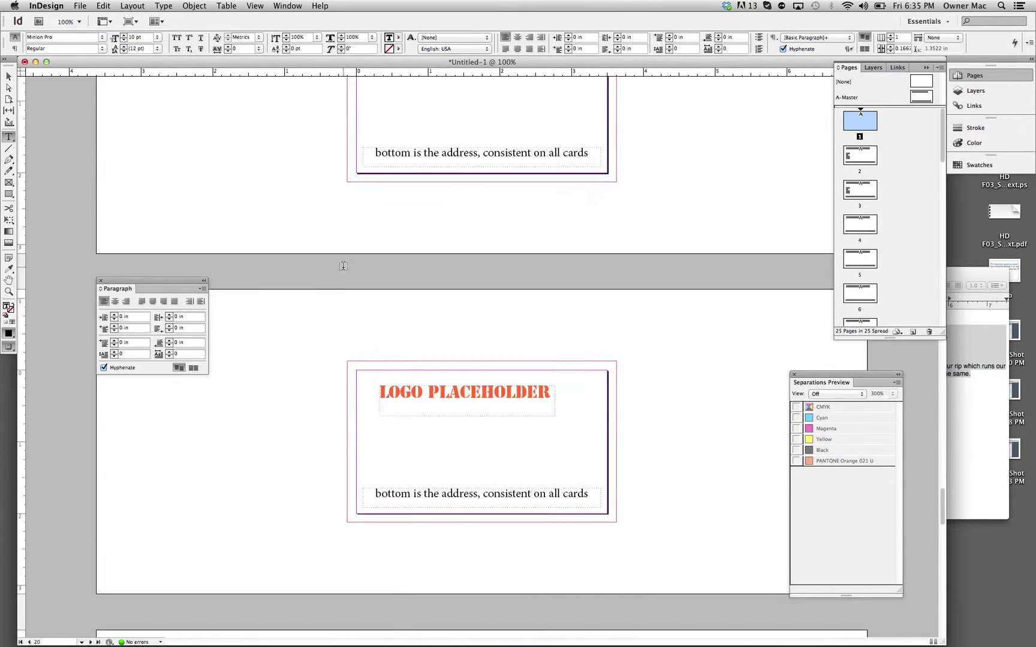
pyautogui.scroll(-10, 343, 265)
pyautogui.scroll(20, 343, 265)
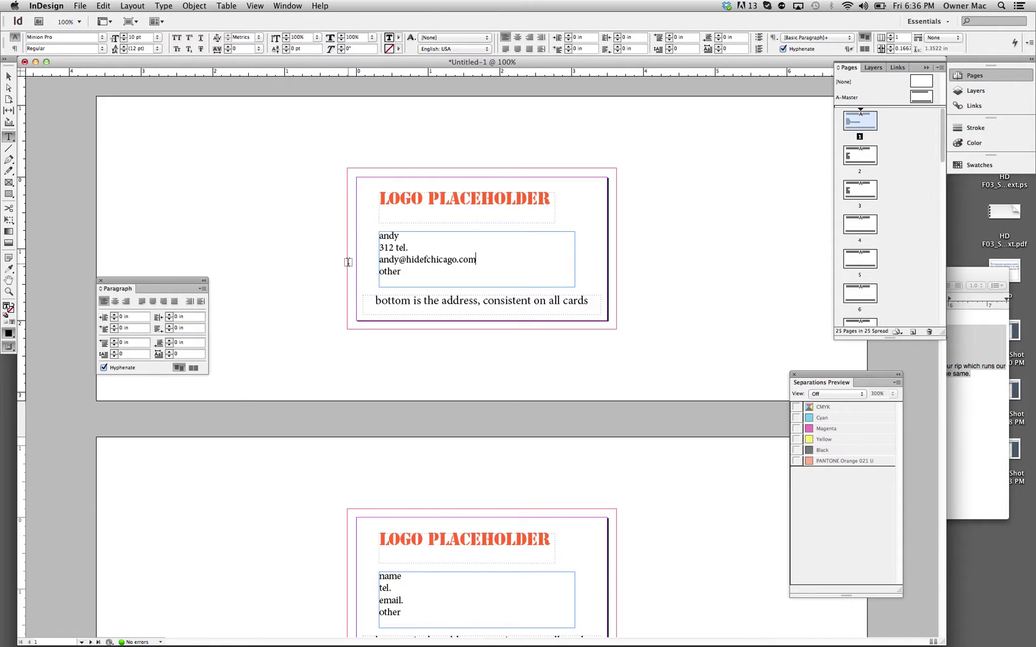
# Step: Override all master page items on page 3 from the Pages panel
pyautogui.scroll(-10, 478, 260)
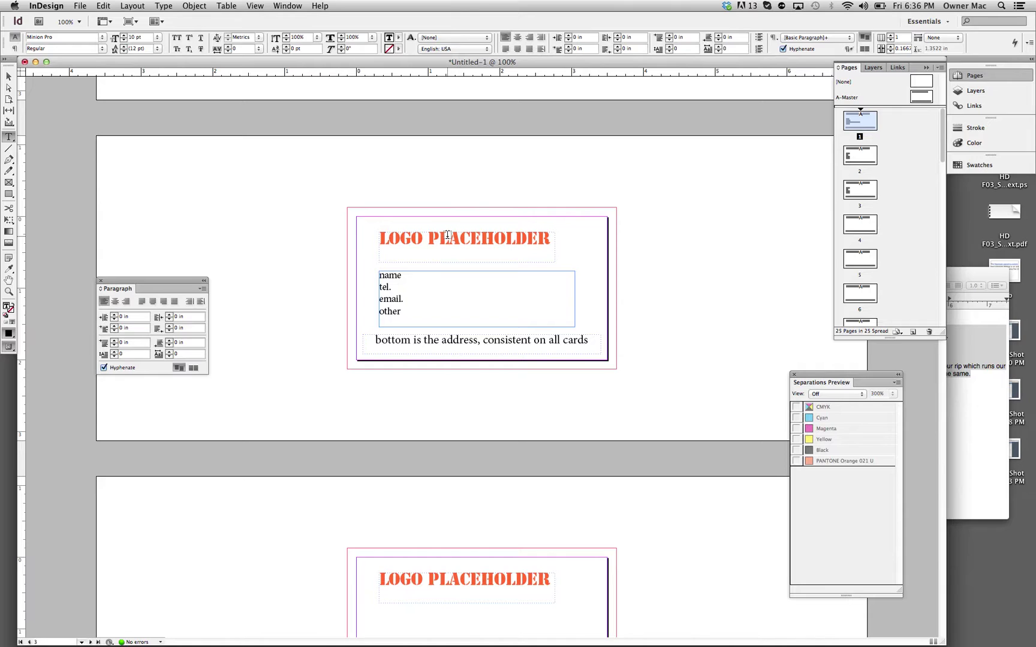
pyautogui.rightClick(447, 239)
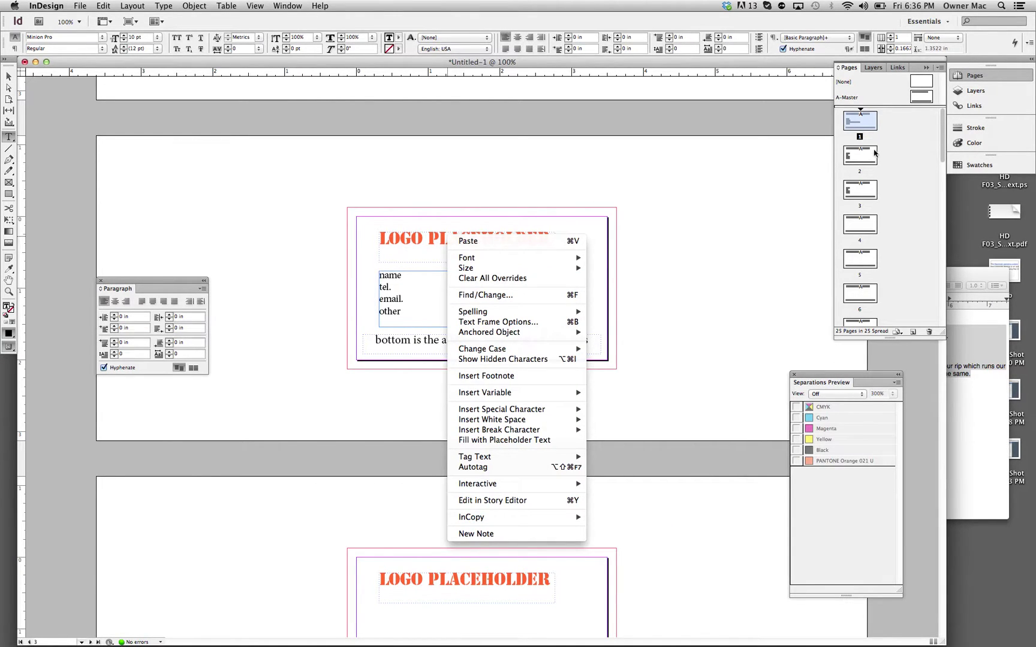
pyautogui.click(861, 191)
pyautogui.doubleClick(861, 191)
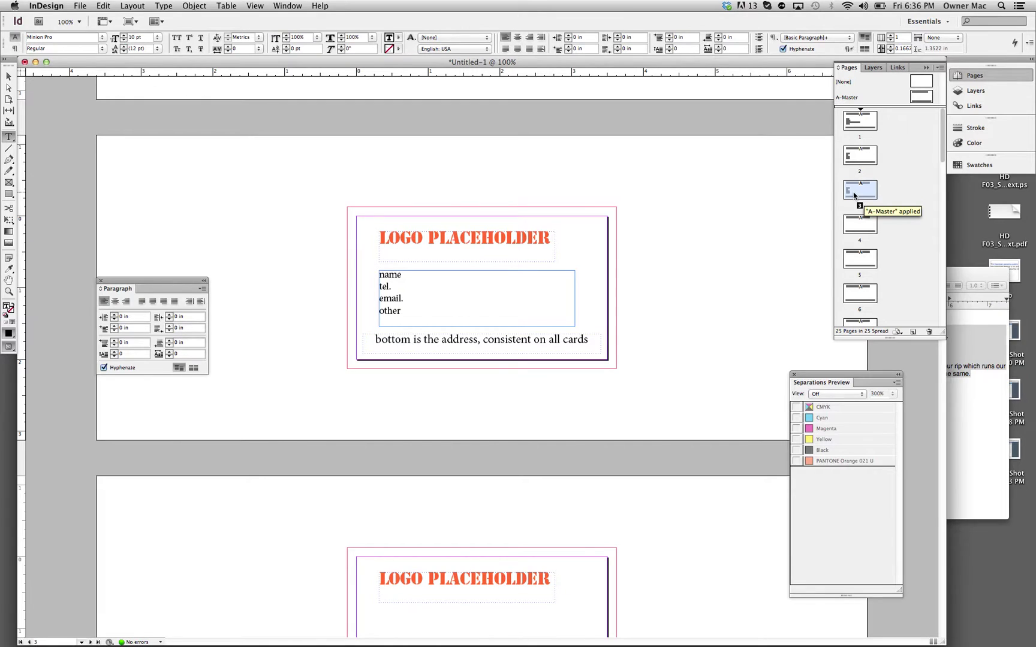
pyautogui.rightClick(853, 192)
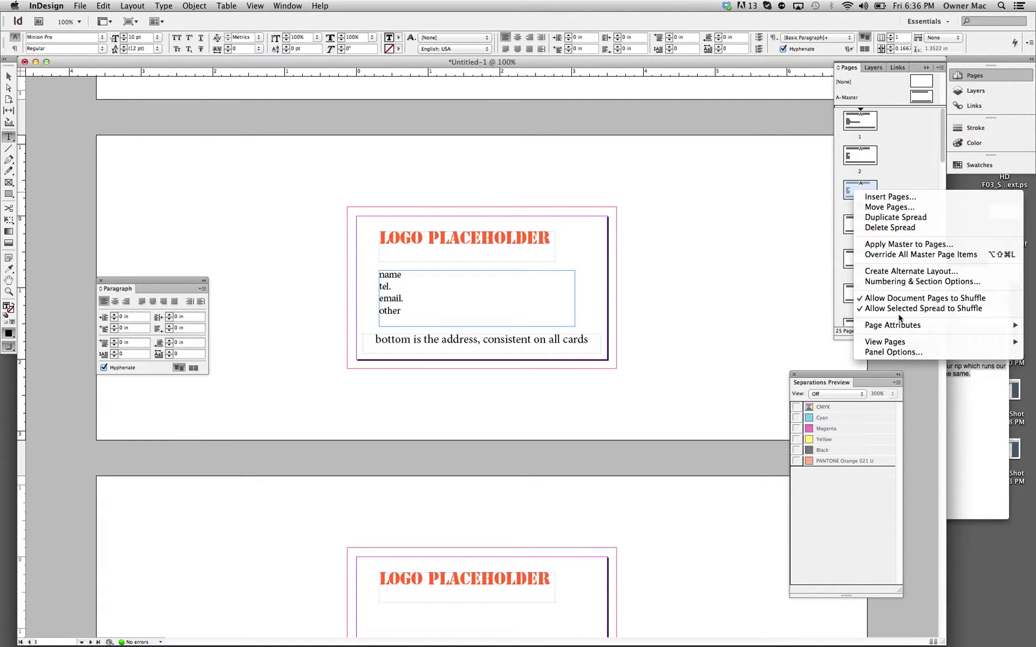
pyautogui.click(906, 255)
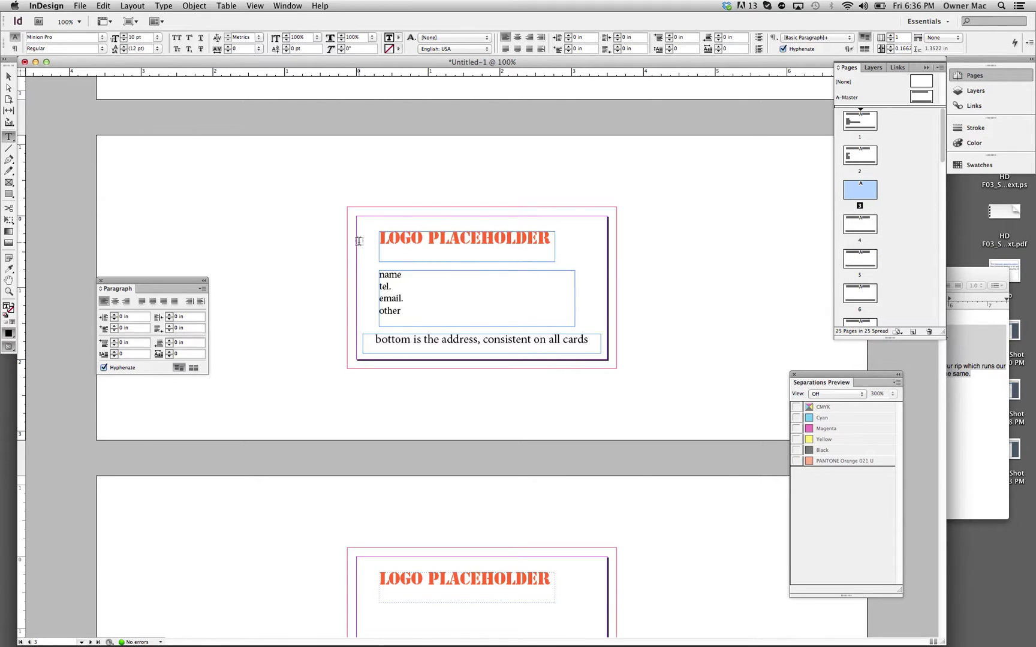
# Step: Select and deselect page 3's address frame, then open A-Master for editing
pyautogui.click(9, 76)
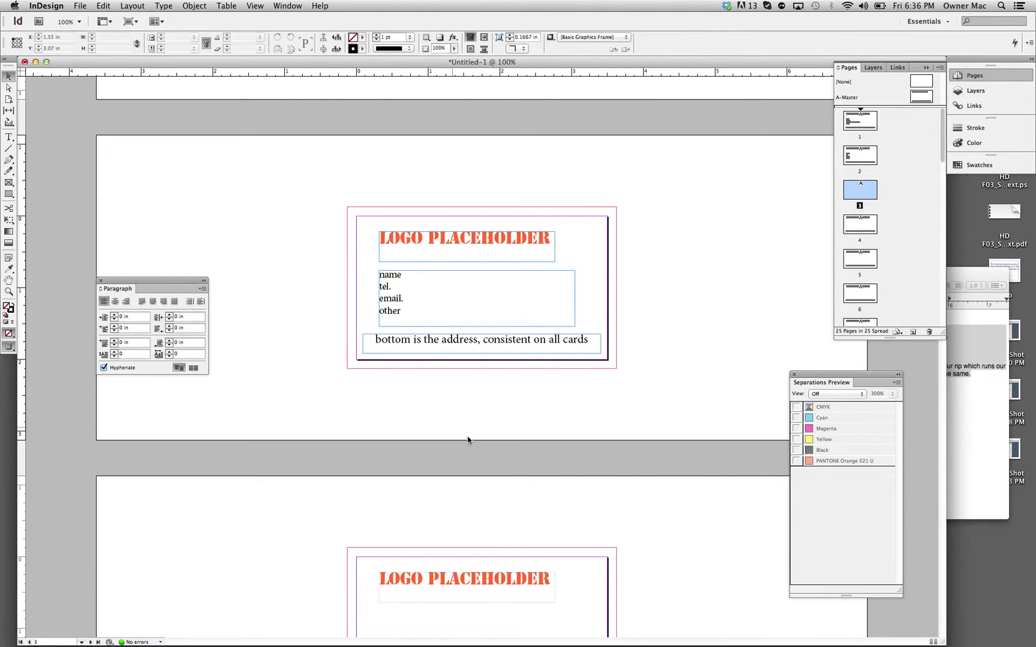
pyautogui.click(527, 349)
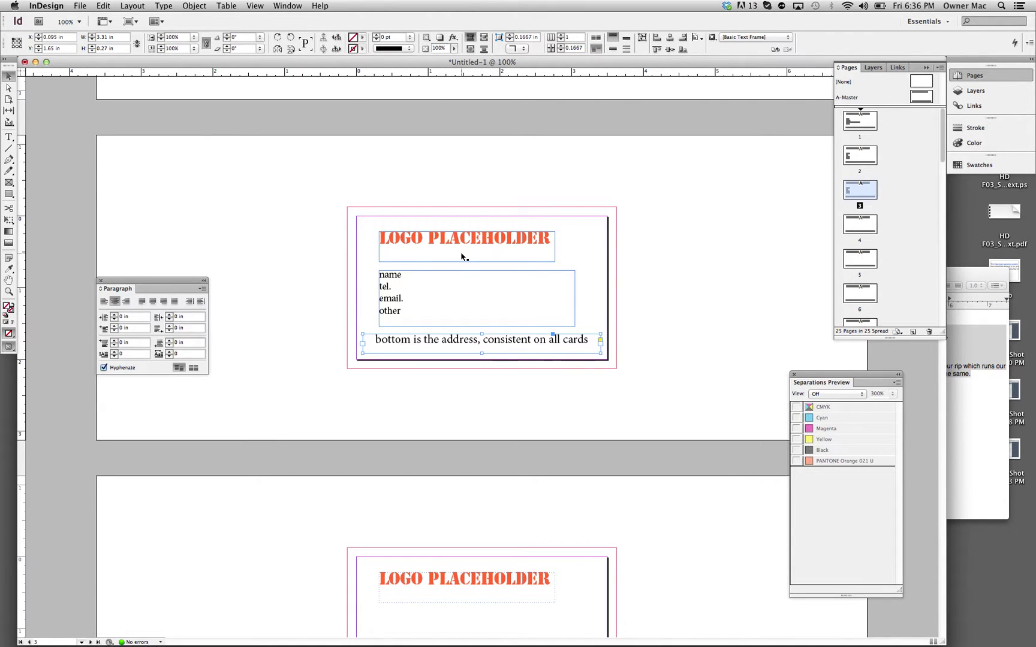
pyautogui.click(282, 197)
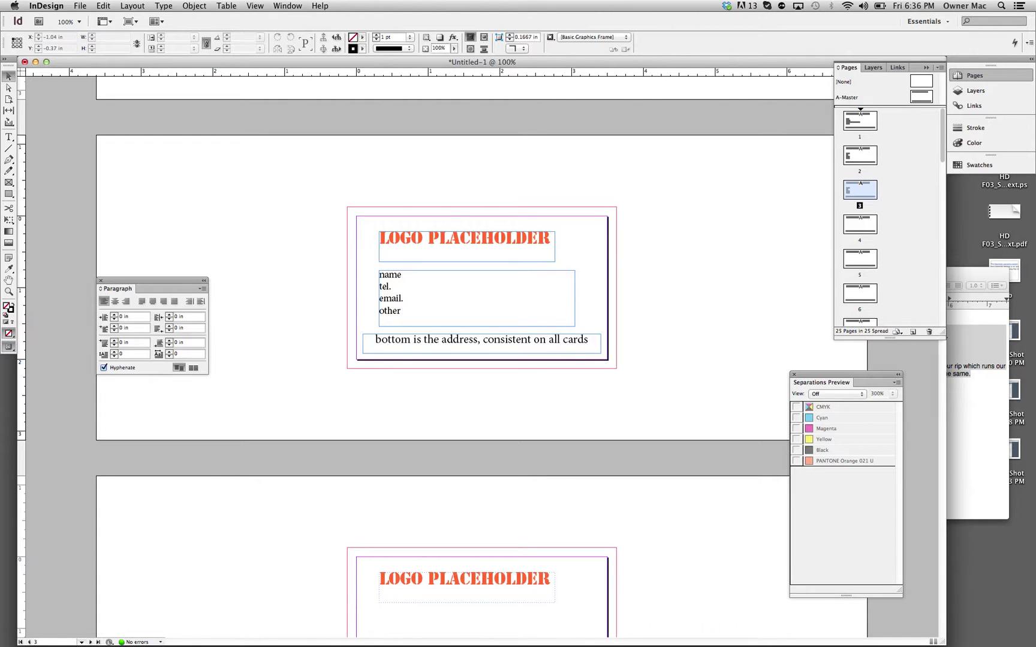
pyautogui.doubleClick(920, 98)
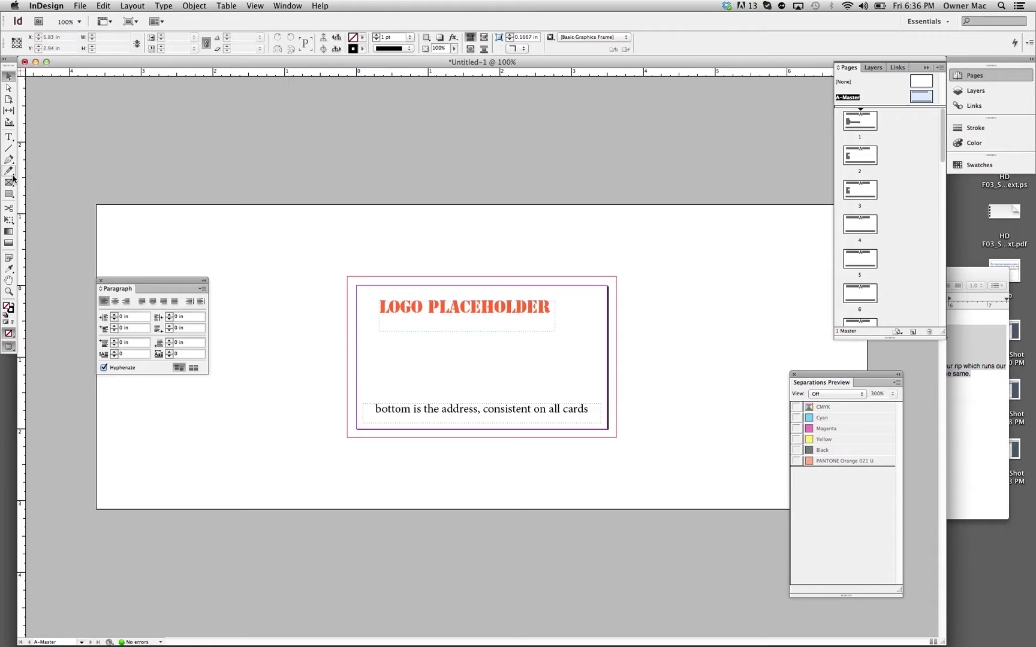
# Step: Draw a rectangle over the master card, fill it black, send it to back, and tint it 19%
pyautogui.click(9, 194)
pyautogui.moveTo(324, 261); pyautogui.dragTo(636, 451)
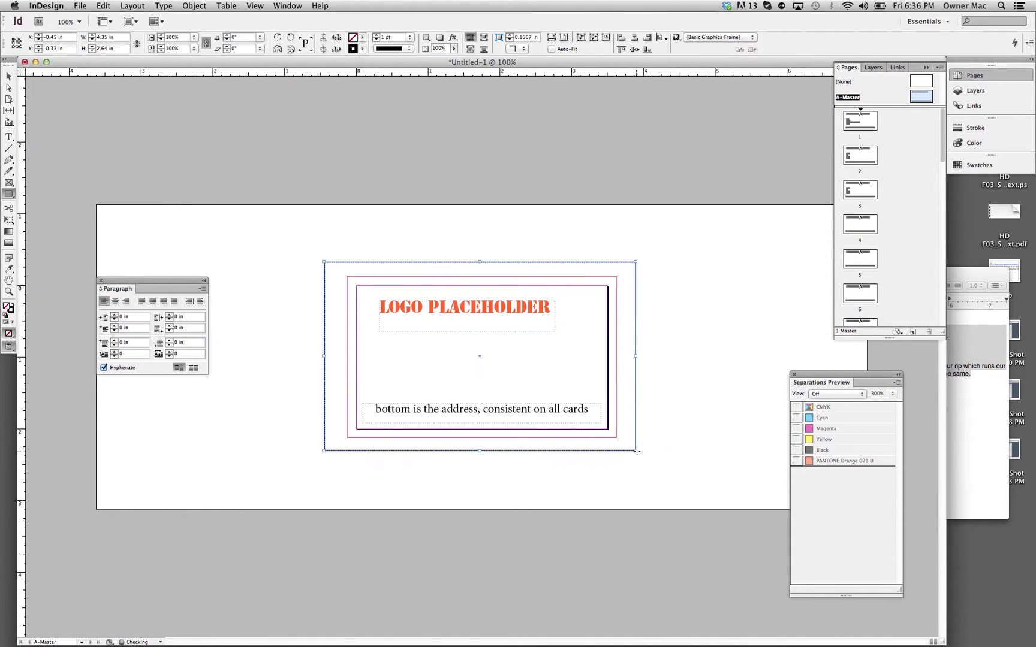
pyautogui.click(12, 305)
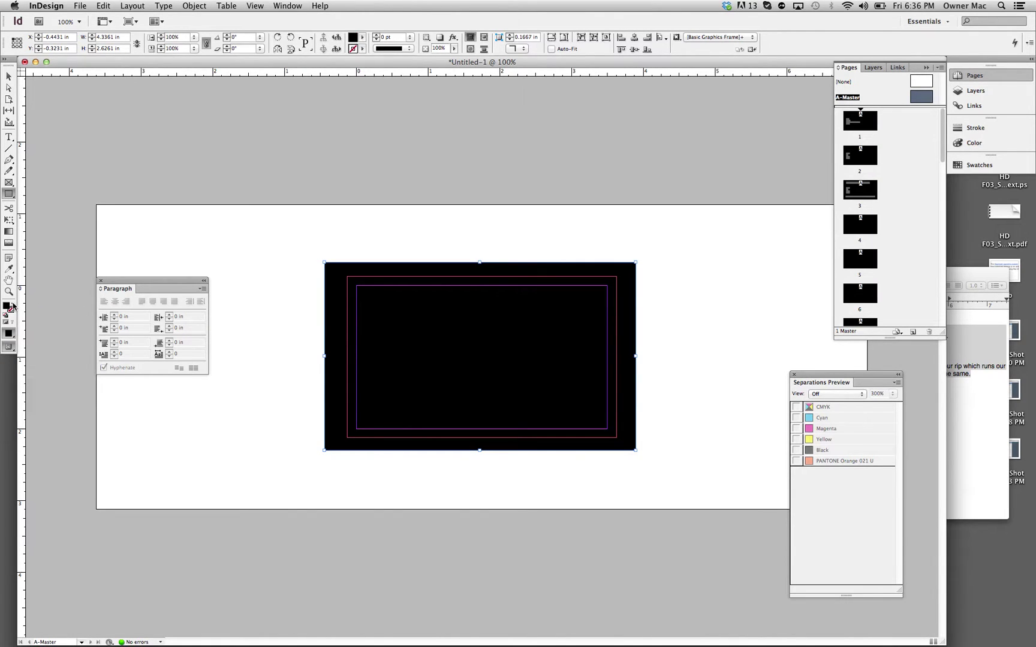
pyautogui.press('super+shift+bracketleft')
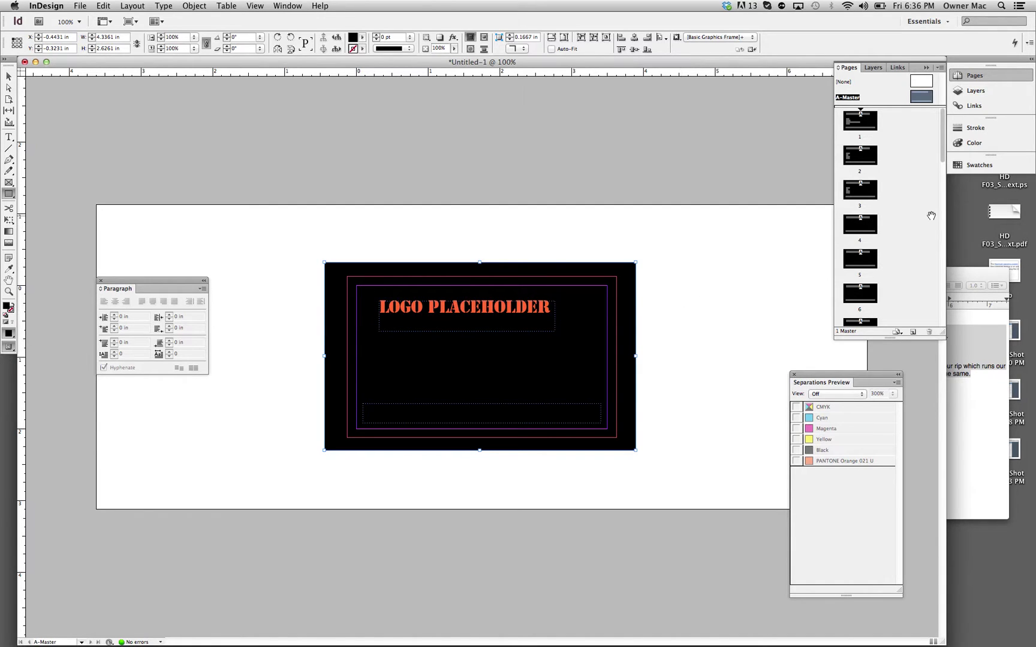
pyautogui.click(986, 145)
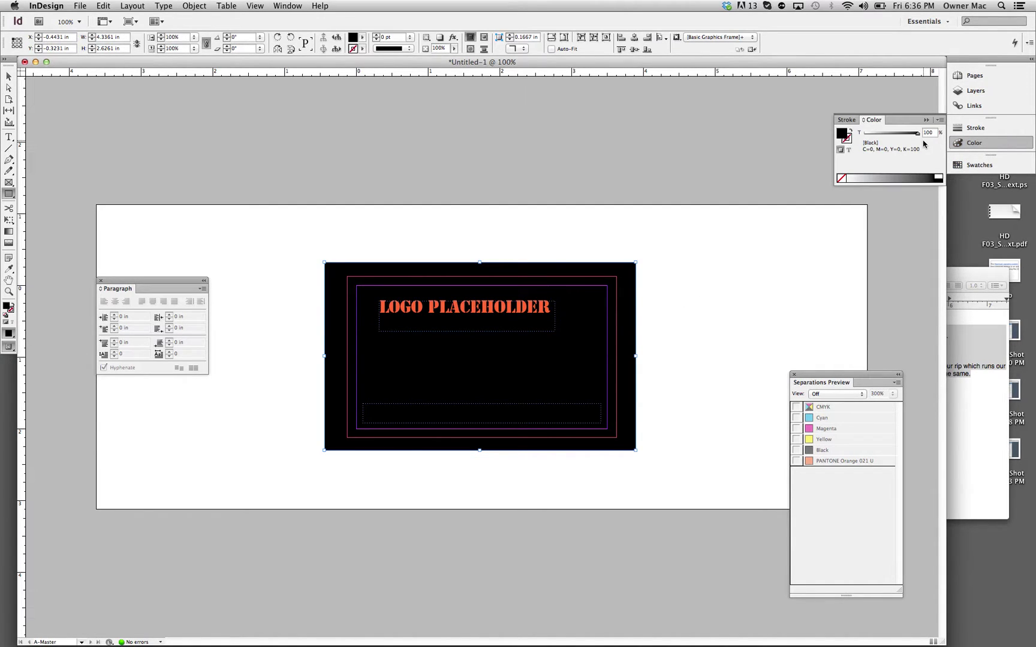
pyautogui.moveTo(917, 133); pyautogui.dragTo(875, 134)
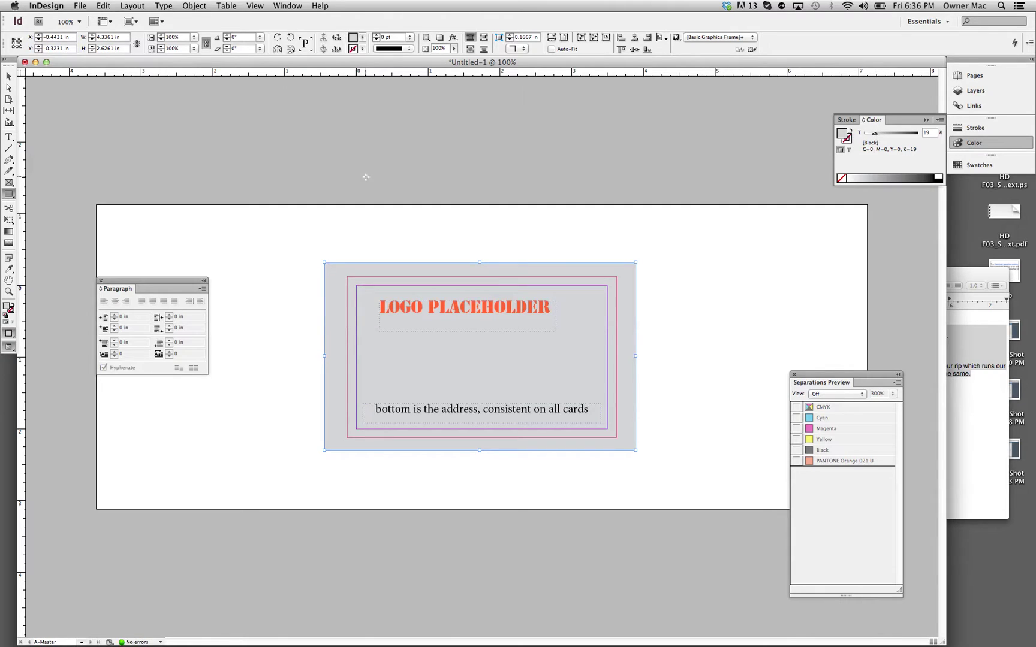
# Step: Resize the grey rectangle so it covers the card and extends into the bleed
pyautogui.click(8, 77)
pyautogui.click(284, 286)
pyautogui.click(335, 277)
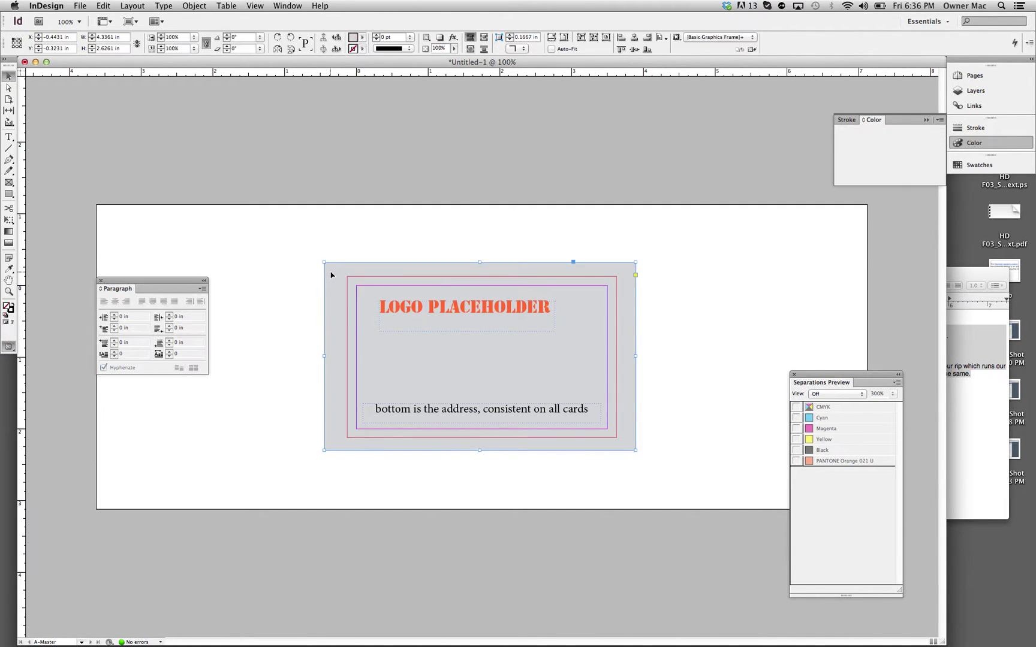
pyautogui.moveTo(324, 262); pyautogui.dragTo(356, 285)
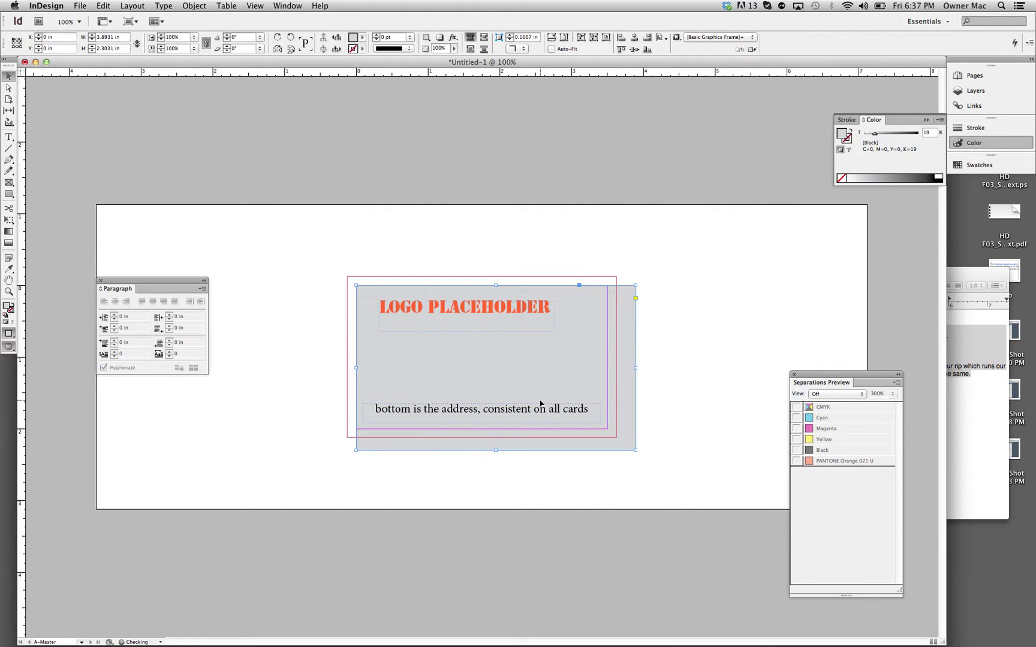
pyautogui.moveTo(635, 451); pyautogui.dragTo(616, 437)
pyautogui.moveTo(356, 285); pyautogui.dragTo(338, 270)
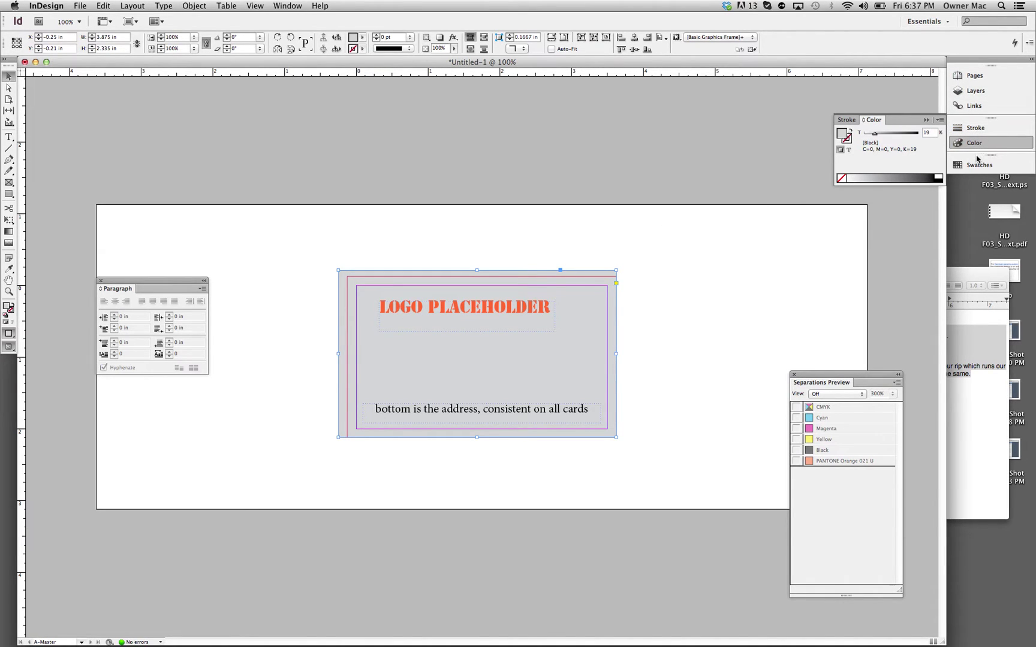
# Step: Set the Separations Preview view to Separations
pyautogui.click(982, 77)
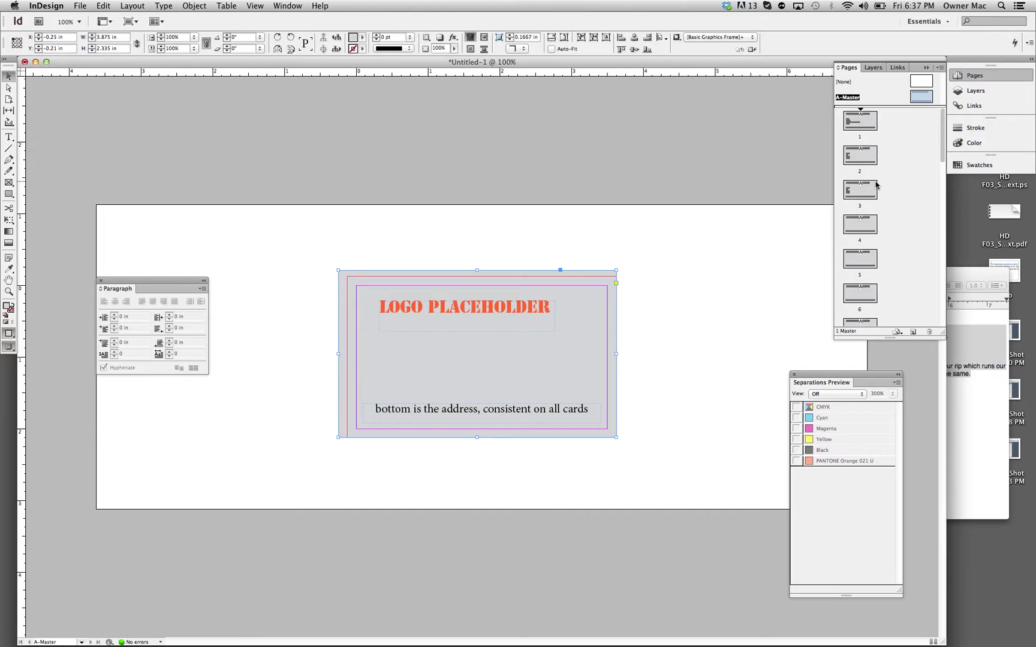
pyautogui.scroll(-10, 863, 198)
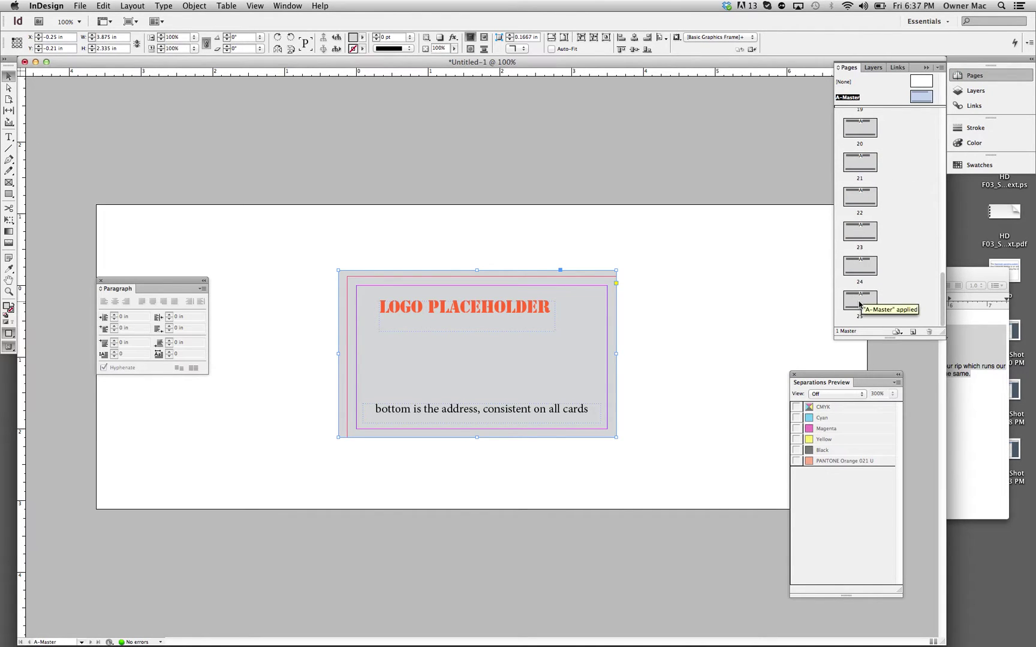
pyautogui.scroll(10, 860, 302)
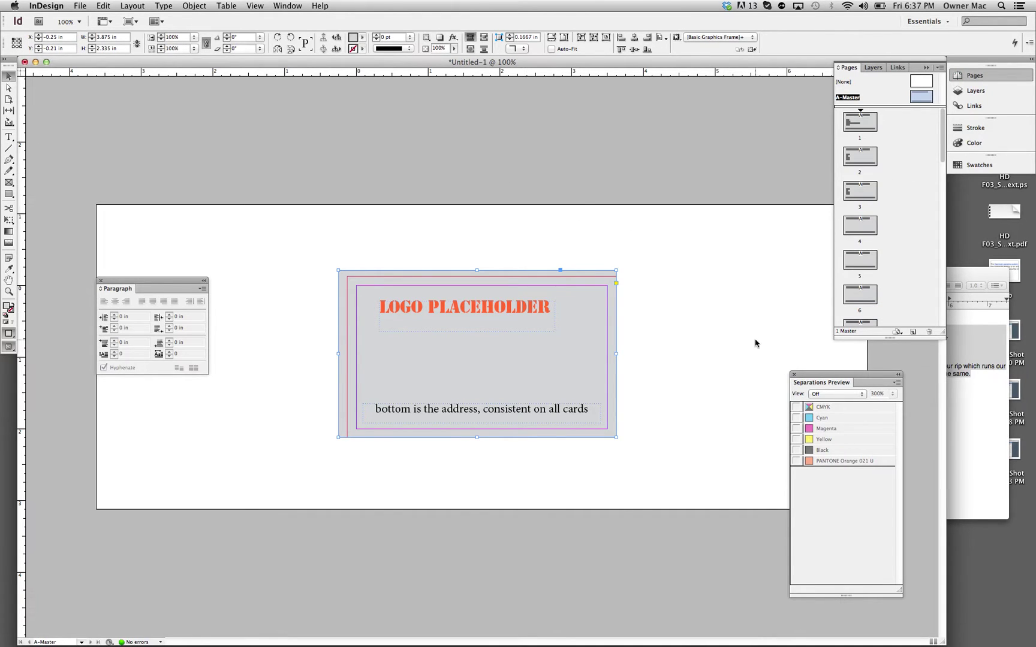
pyautogui.click(834, 395)
pyautogui.click(837, 406)
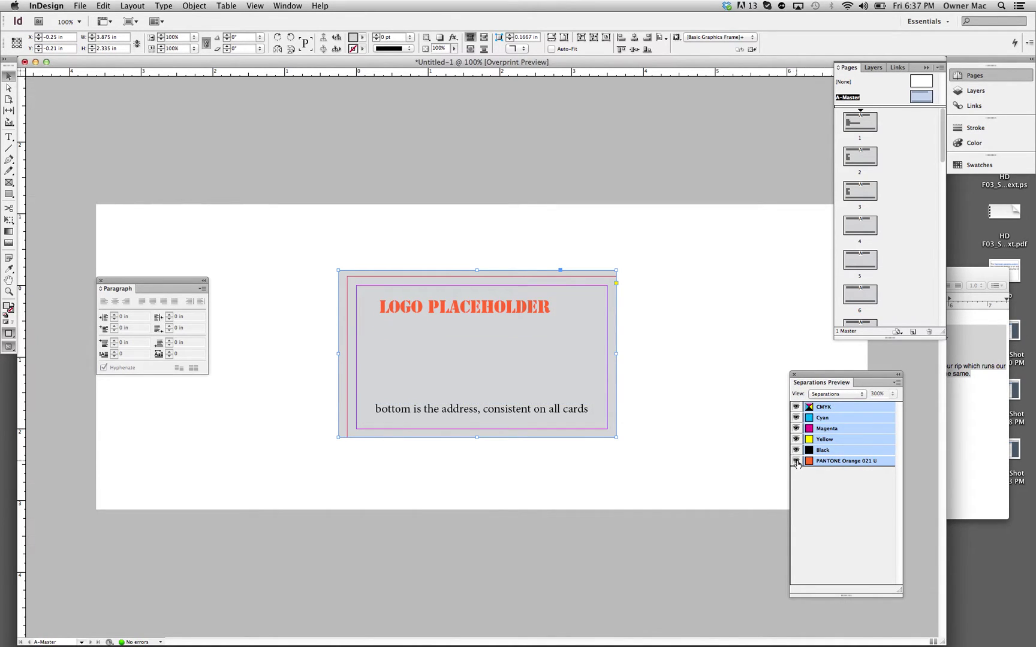
# Step: Toggle the PANTONE Orange 021 U and Black plates off and back on to check each plate
pyautogui.click(795, 461)
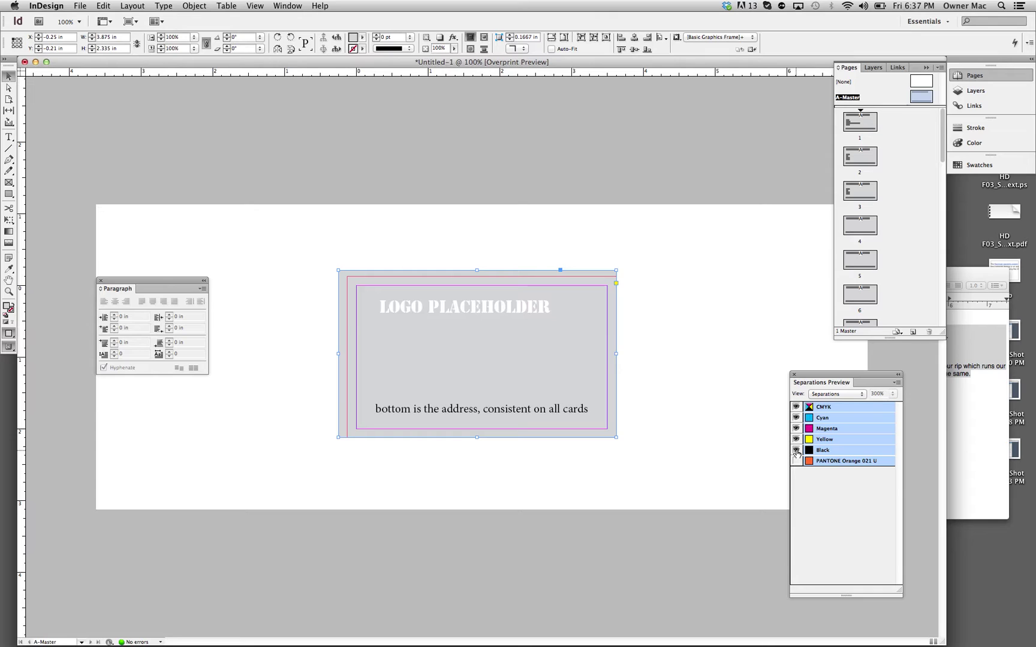
pyautogui.click(796, 451)
pyautogui.click(795, 450)
pyautogui.click(796, 461)
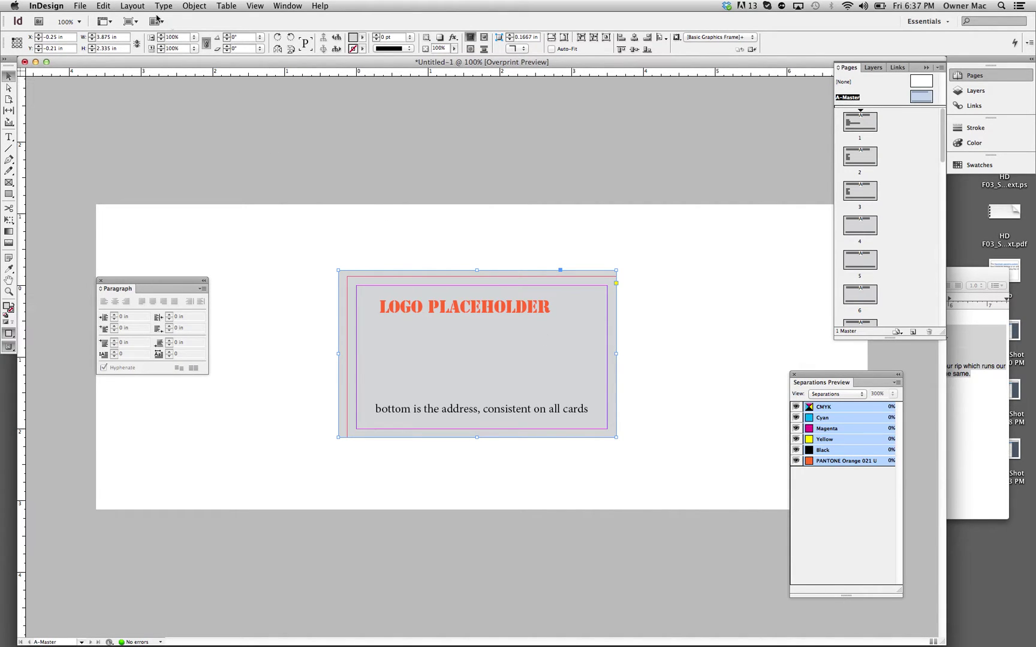
pyautogui.click(82, 4)
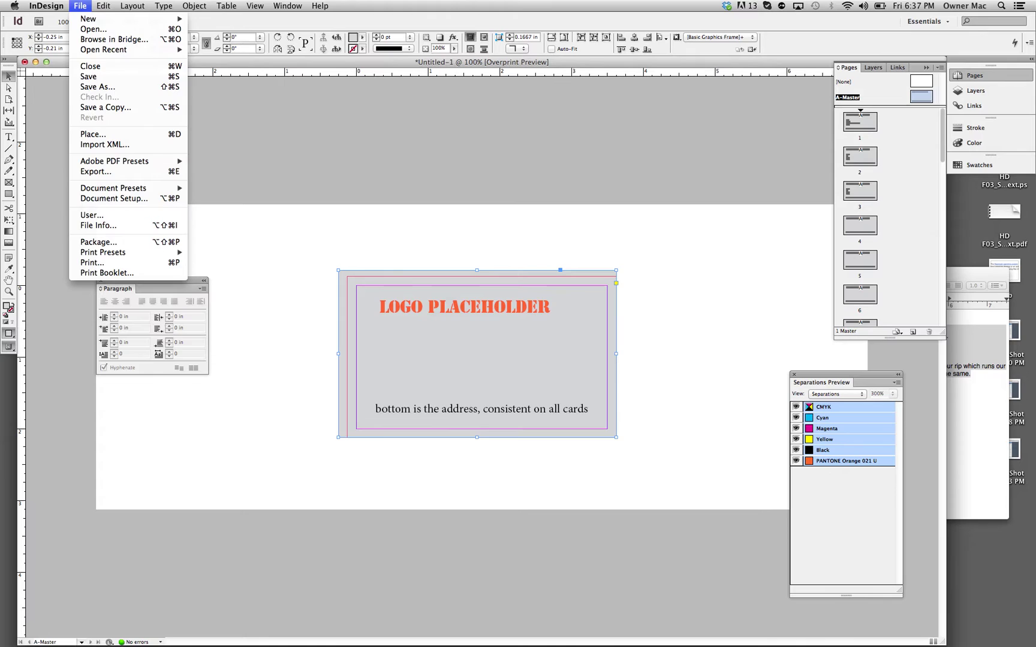
# Step: Export the document as Adobe PDF (Print) named temp_demo_multipage on the Desktop
pyautogui.click(37, 139)
pyautogui.press('super+Tab')
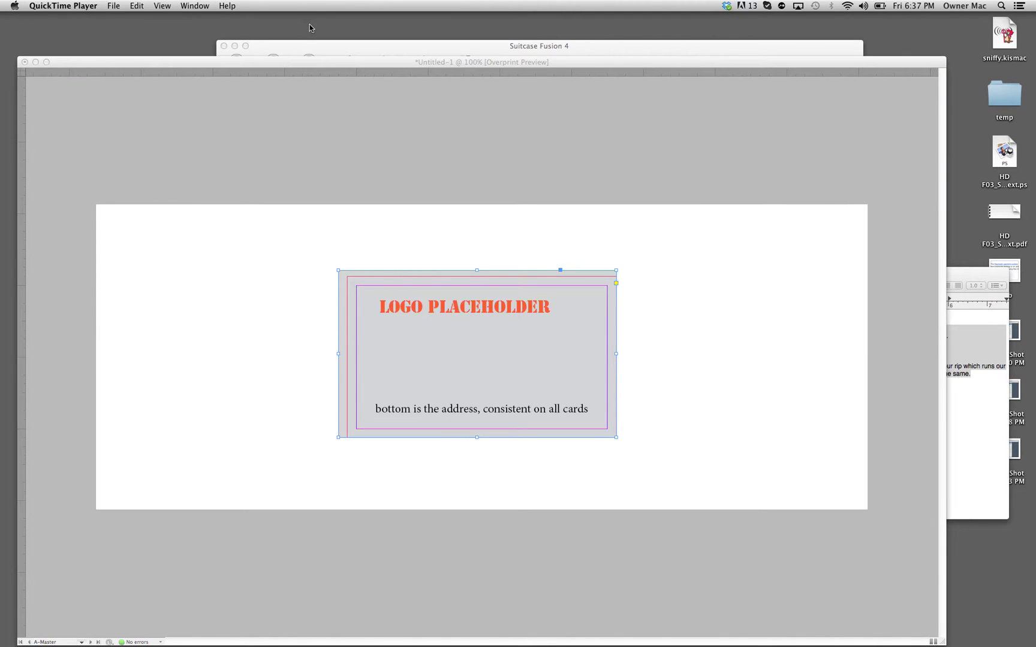
pyautogui.press('super+Tab')
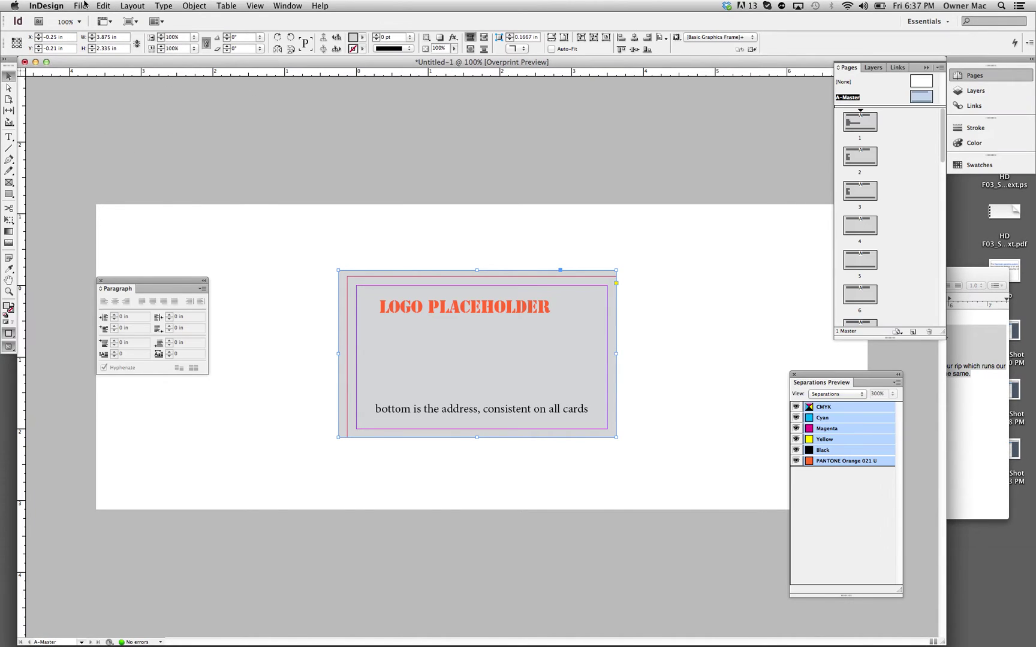
pyautogui.click(82, 5)
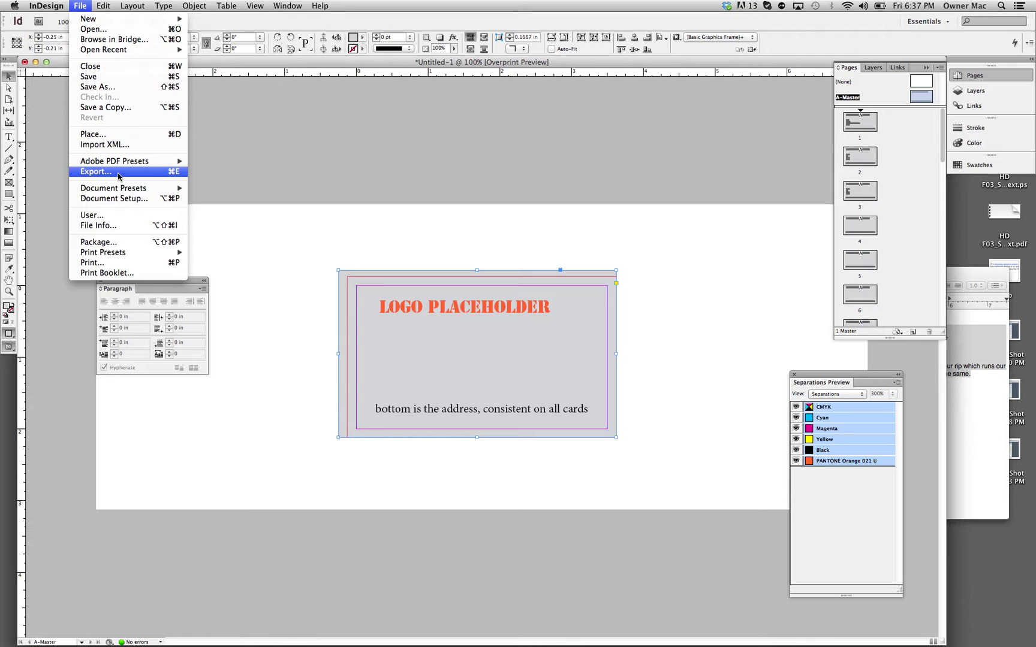
pyautogui.click(119, 172)
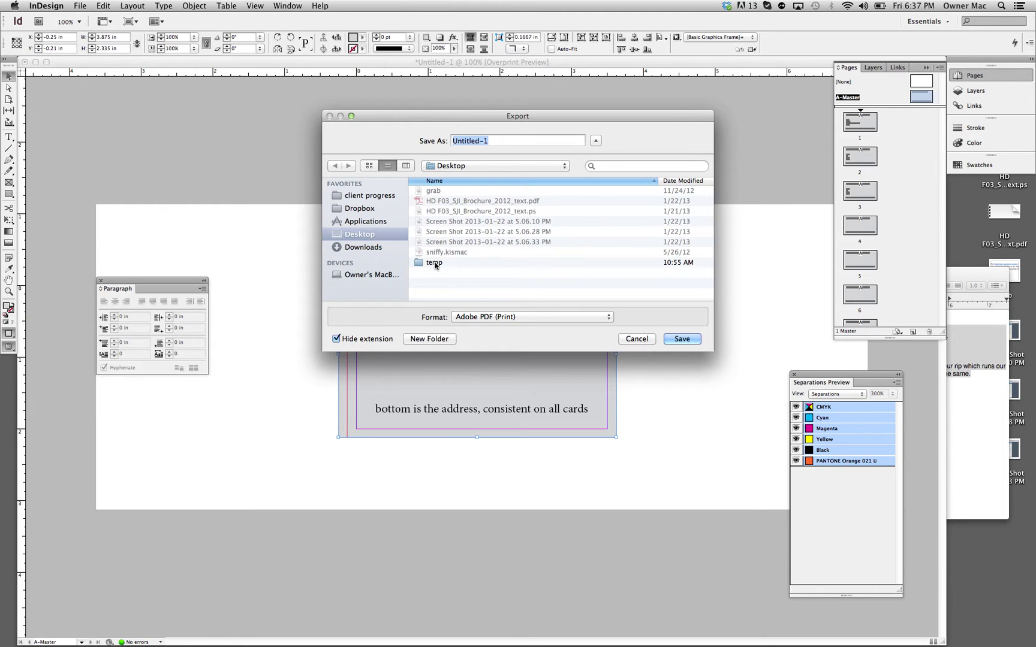
pyautogui.write('temp_demo_multipage')
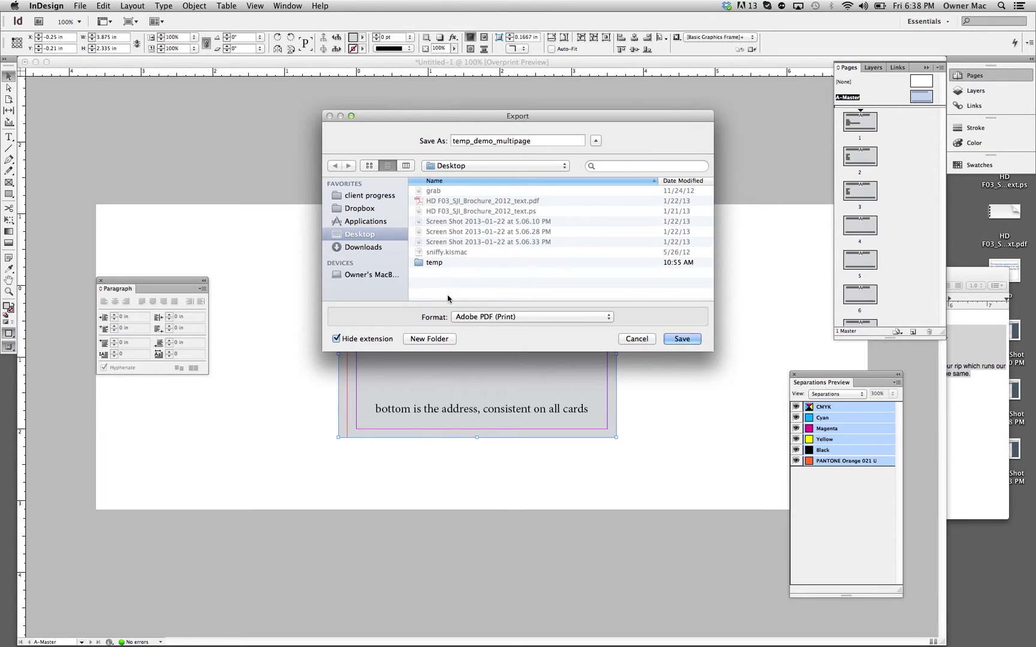
pyautogui.click(474, 318)
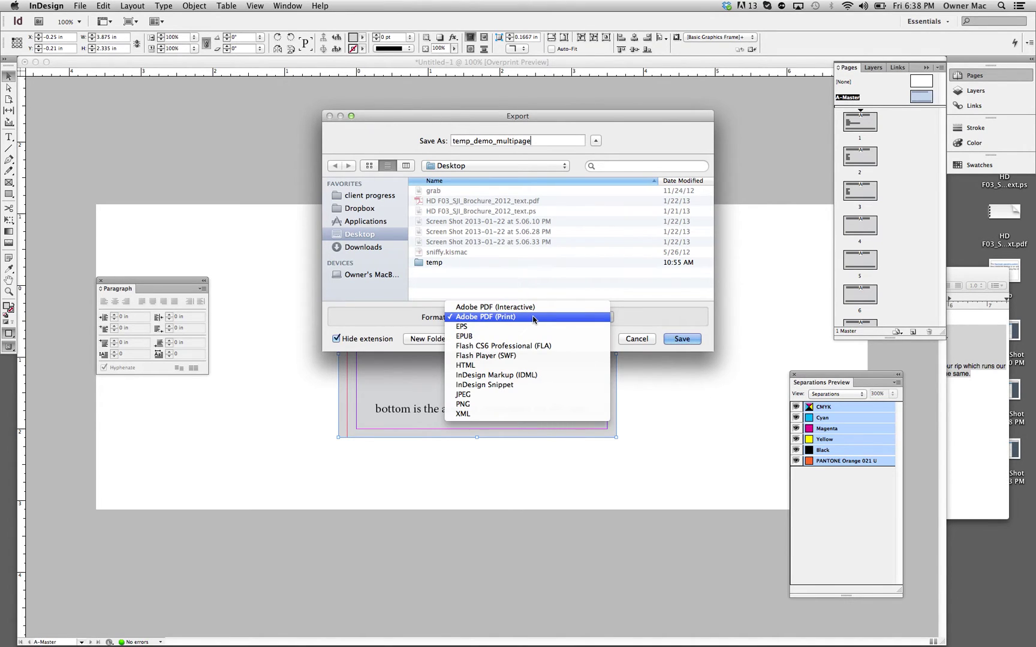
pyautogui.click(512, 318)
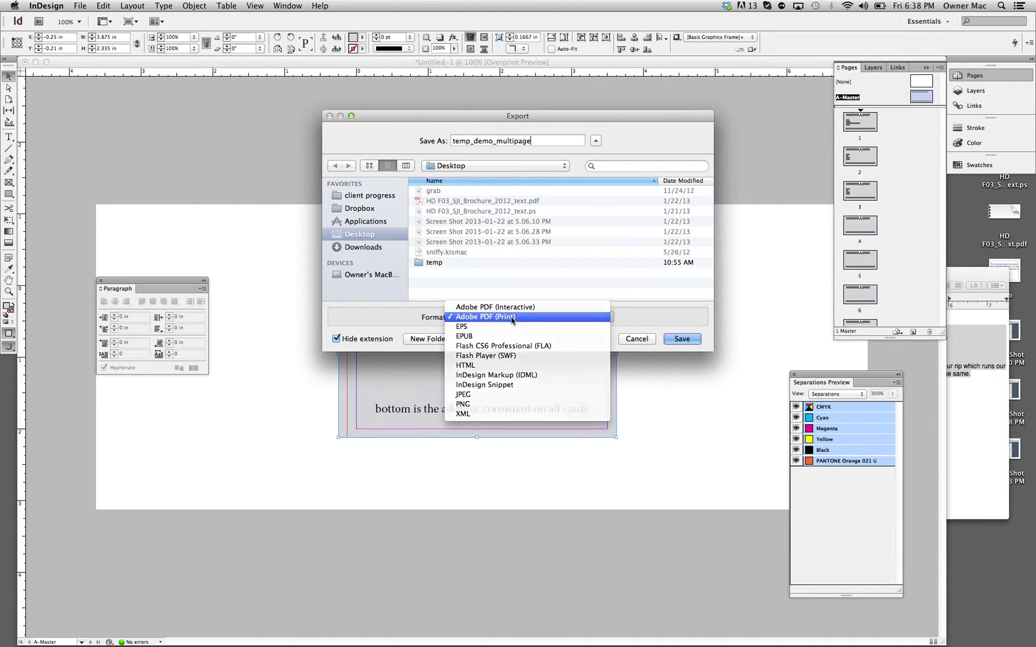
pyautogui.click(686, 339)
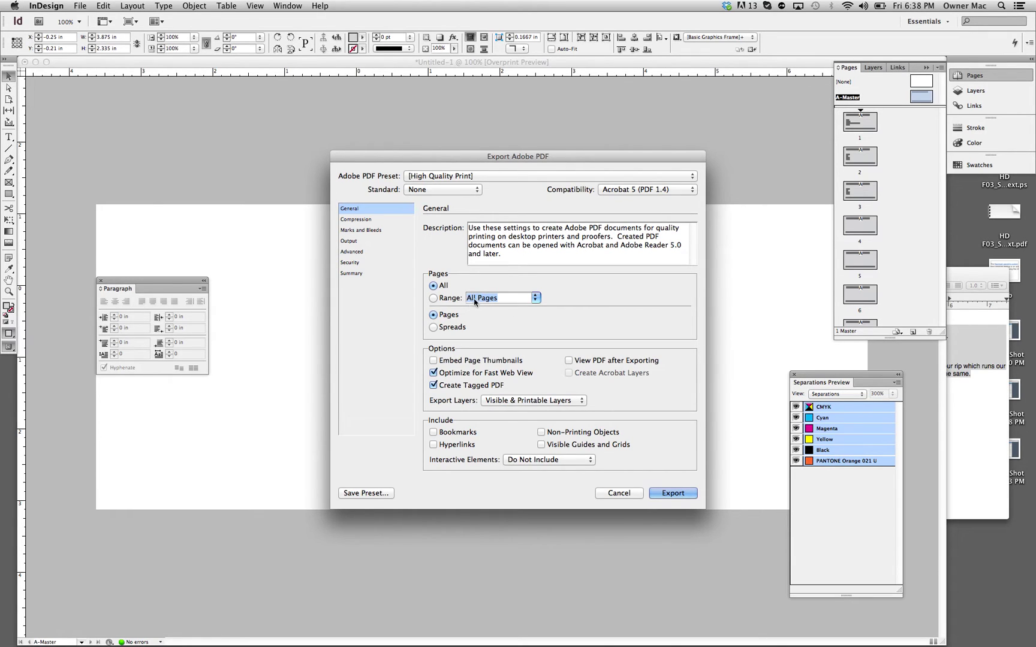
# Step: Keep Acrobat 5 (PDF 1.4) compatibility and the High Quality Print preset
pyautogui.click(633, 191)
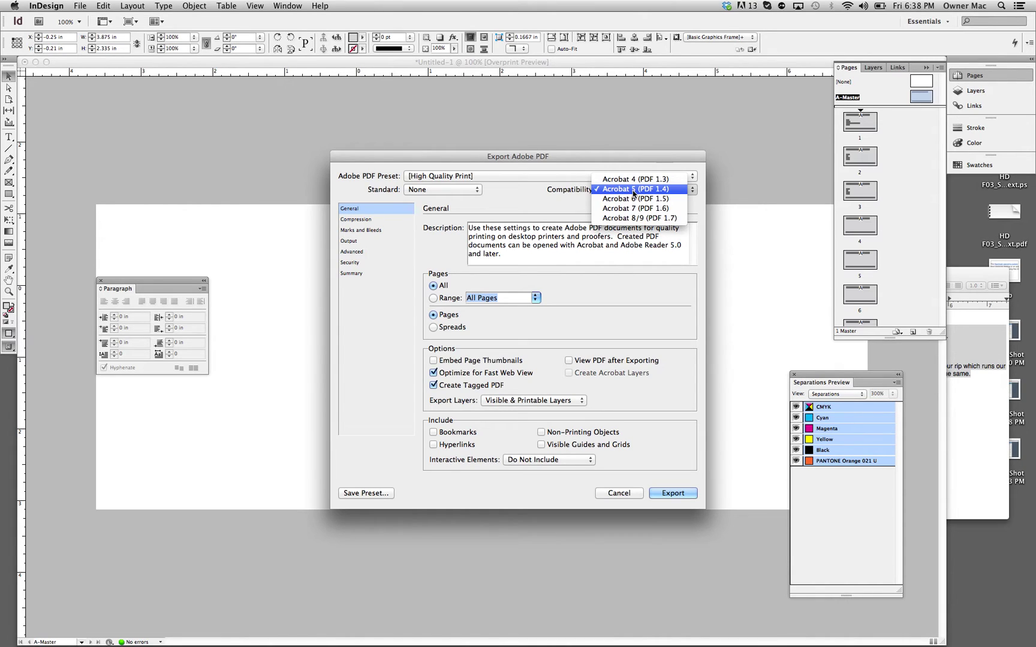
pyautogui.click(633, 190)
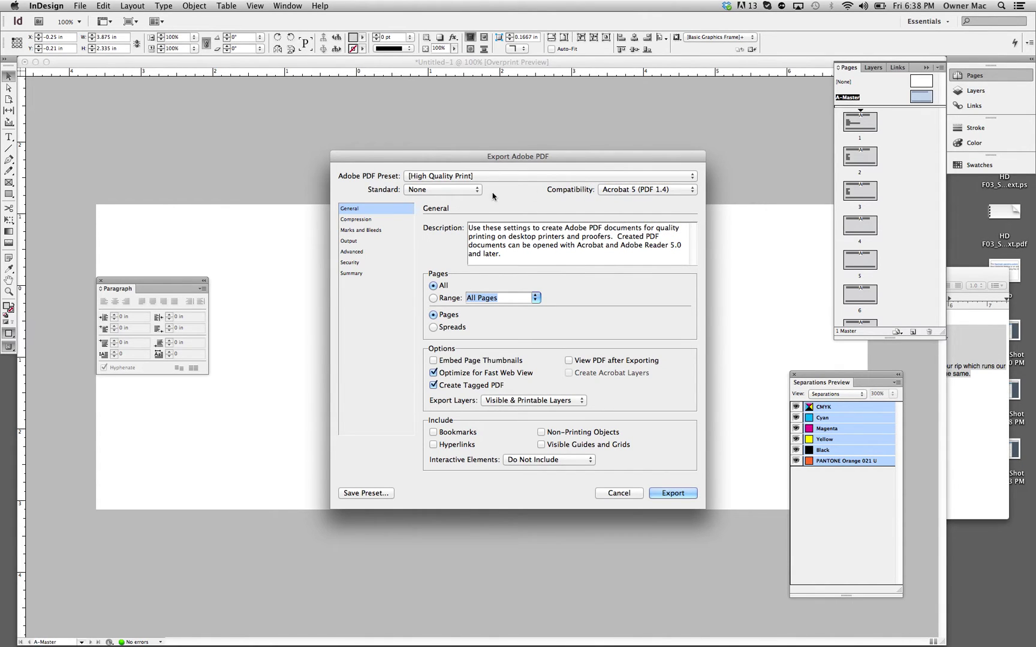
pyautogui.click(632, 176)
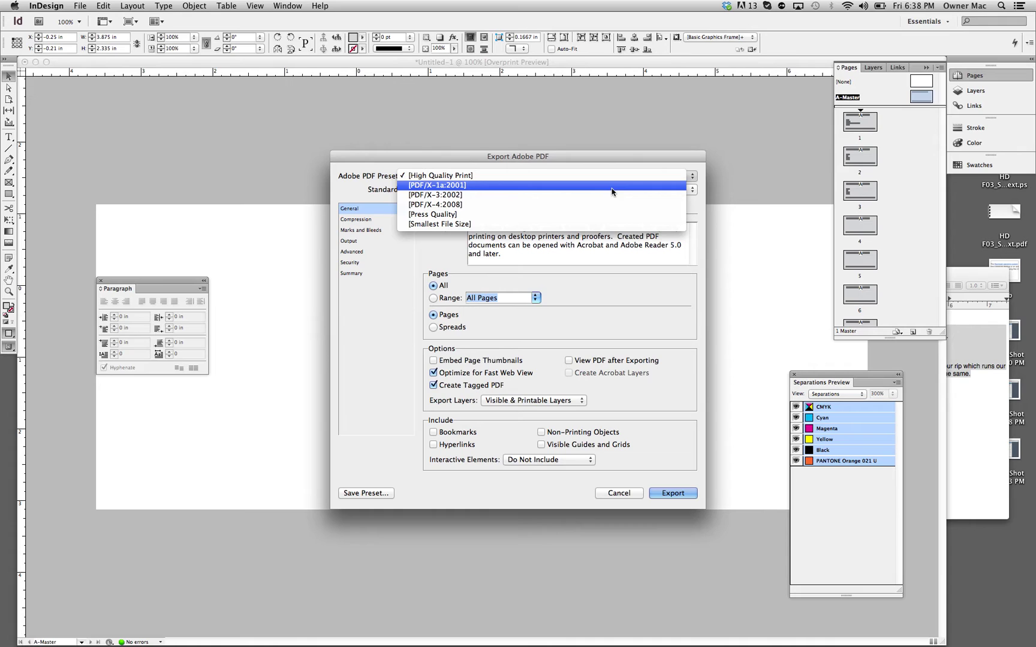
pyautogui.click(591, 177)
pyautogui.click(567, 175)
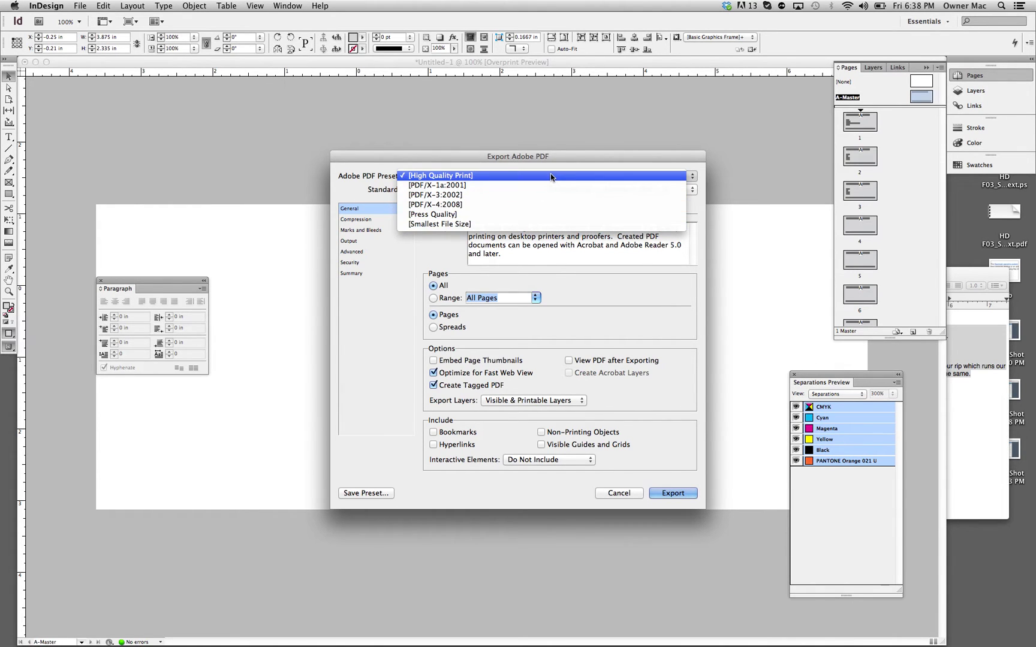
pyautogui.click(551, 173)
pyautogui.click(551, 177)
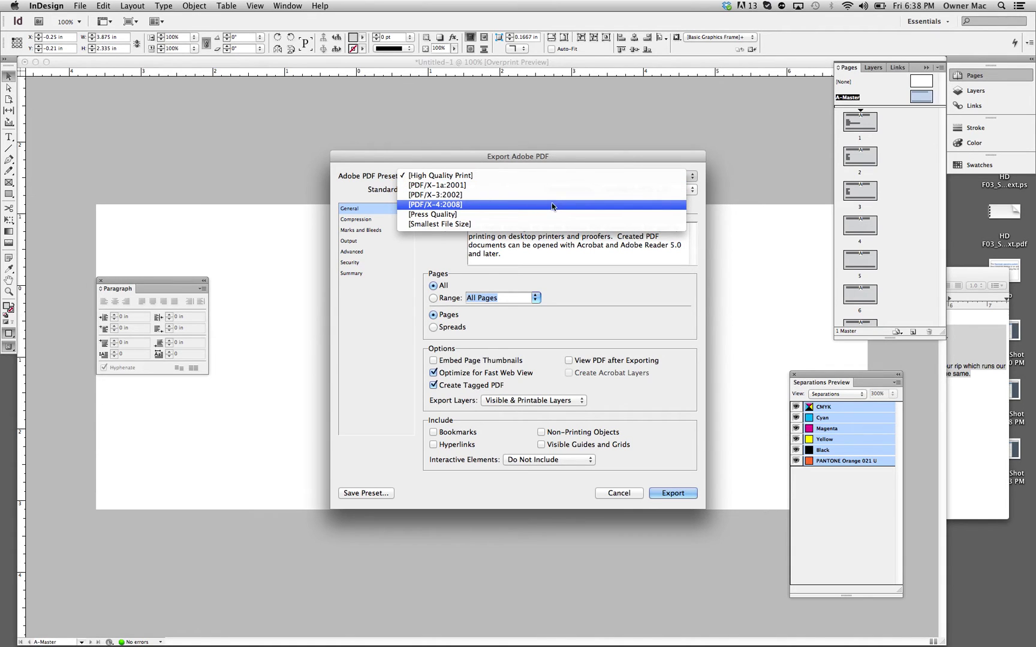
pyautogui.click(536, 173)
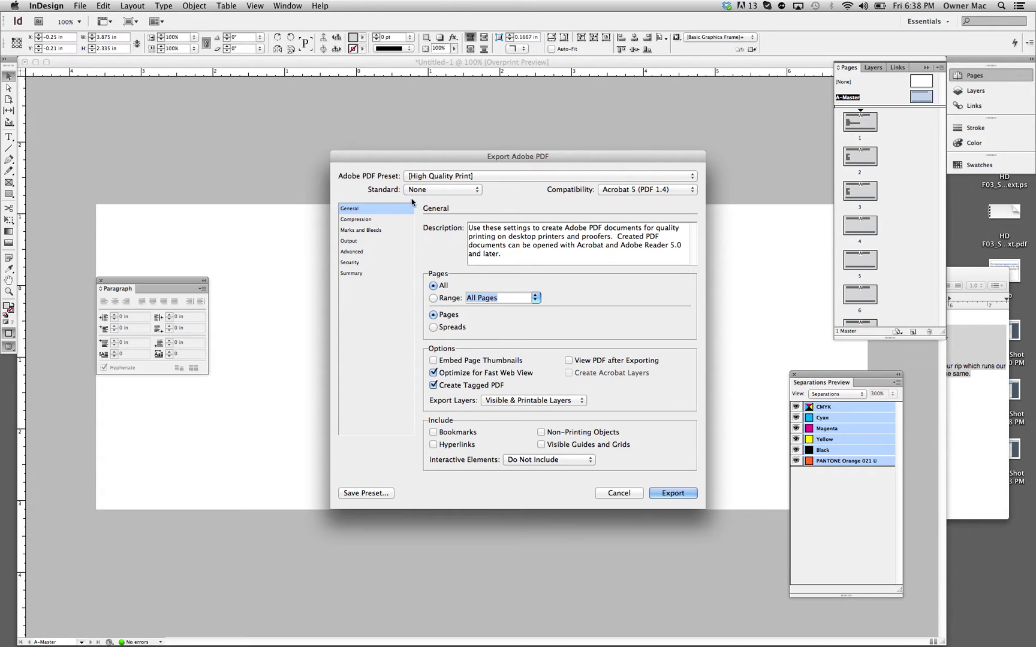
# Step: In Marks and Bleeds, enable crop marks with 0.125 in offset and use document bleed settings
pyautogui.click(378, 231)
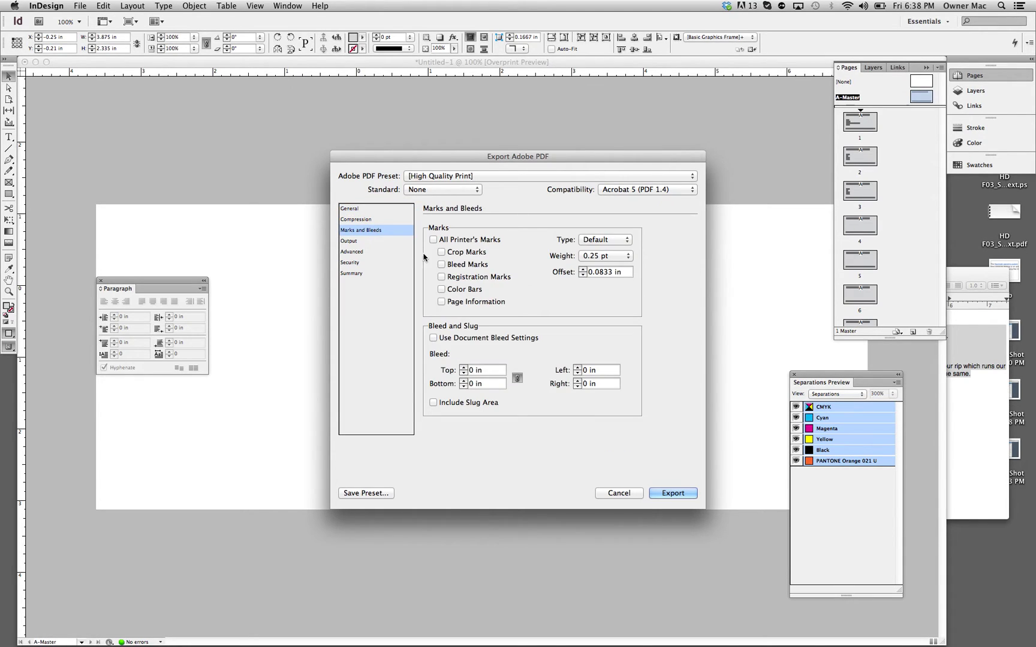
pyautogui.click(441, 252)
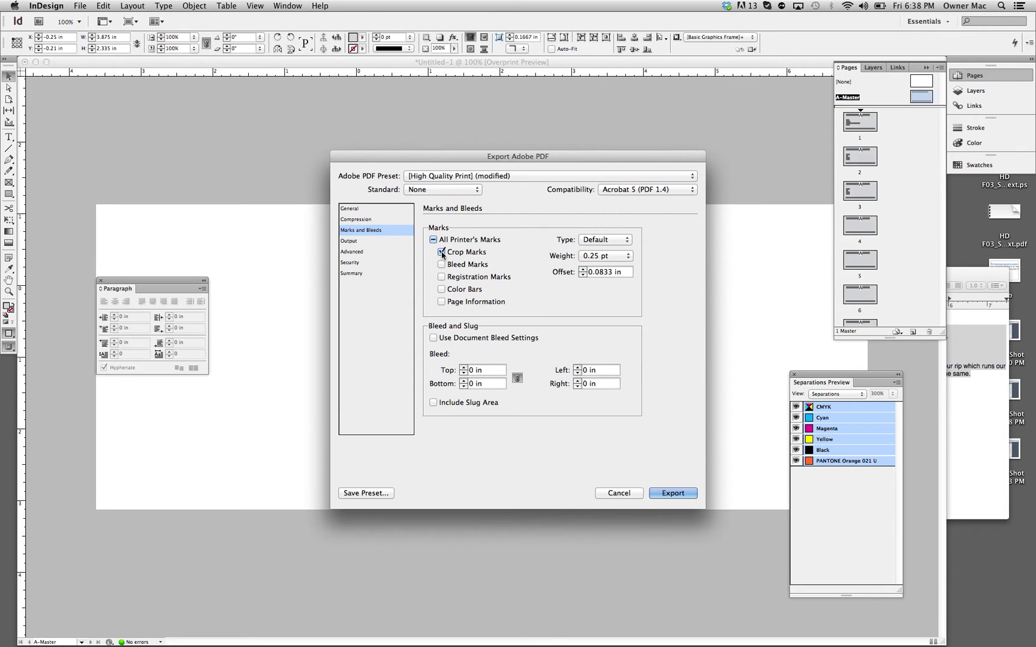
pyautogui.click(583, 269)
pyautogui.click(435, 339)
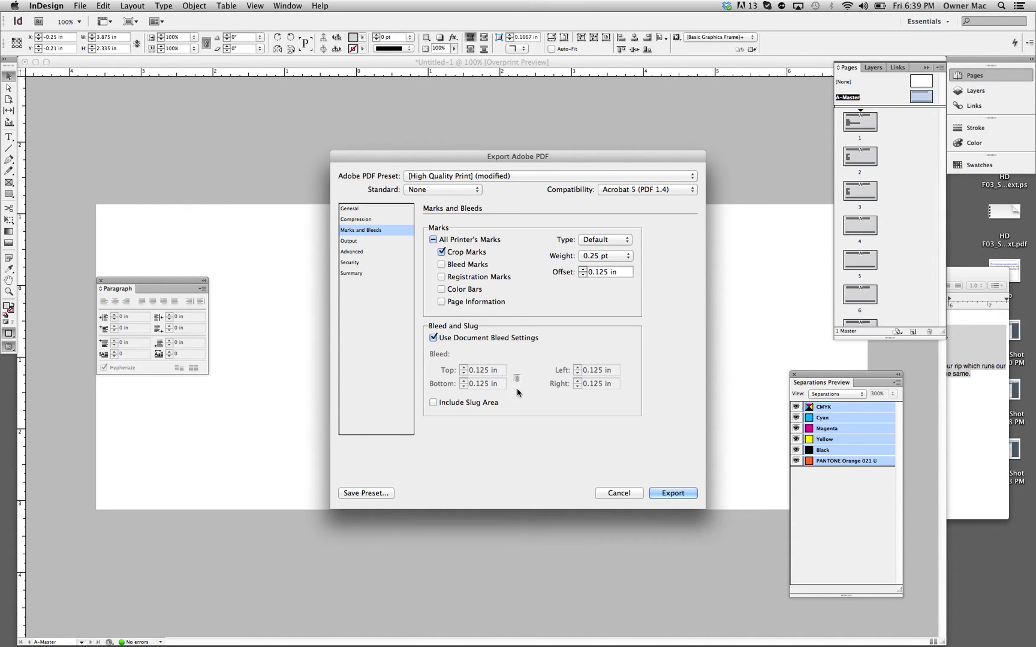
# Step: Export the PDF and show the Desktop folder in Finder
pyautogui.click(672, 493)
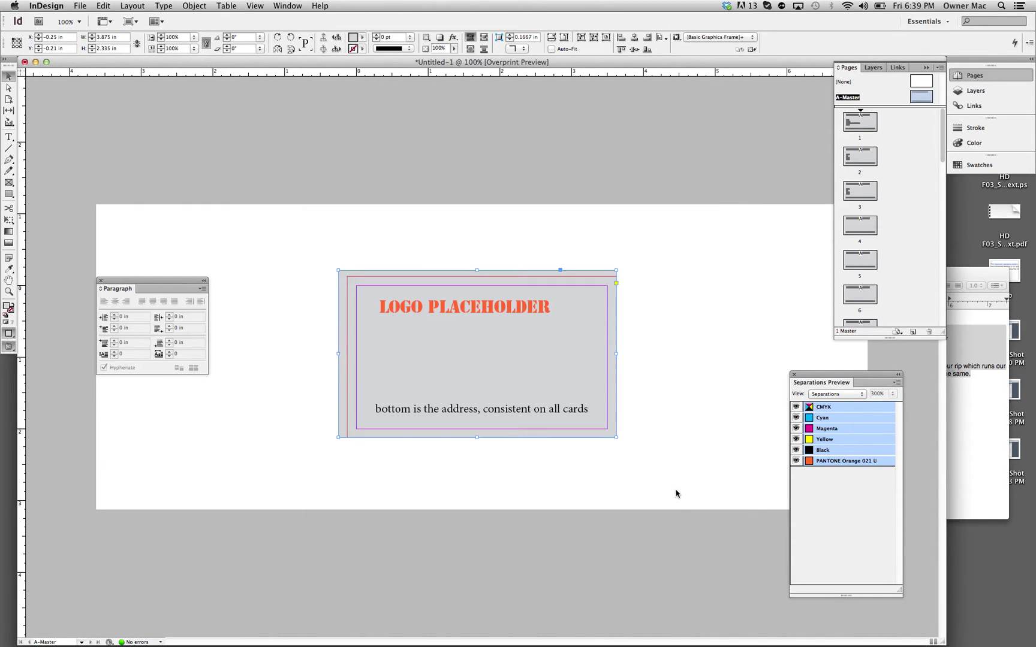
pyautogui.moveTo(278, 629)
pyautogui.click(49, 625)
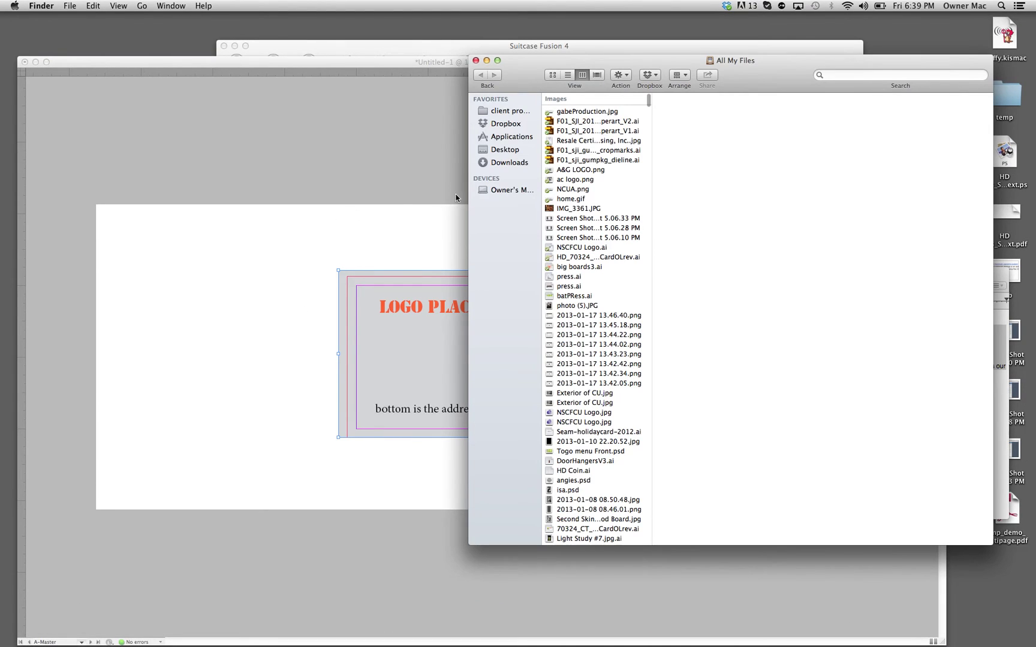
pyautogui.click(519, 150)
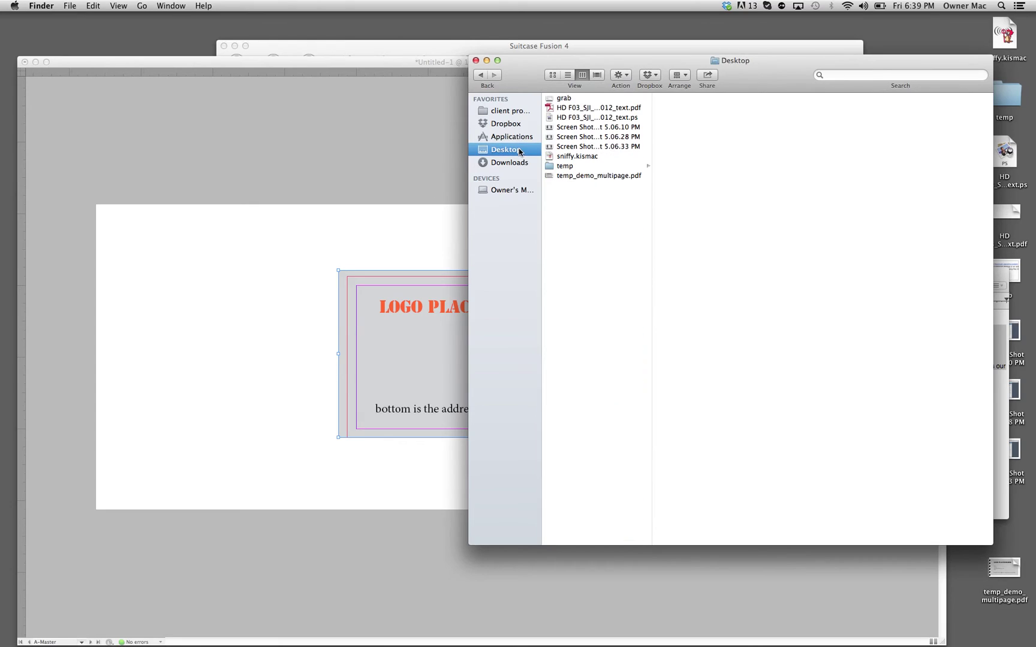
# Step: Preview a few pages of temp_demo_multipage.pdf in Quick Look, then open it in Acrobat
pyautogui.click(599, 175)
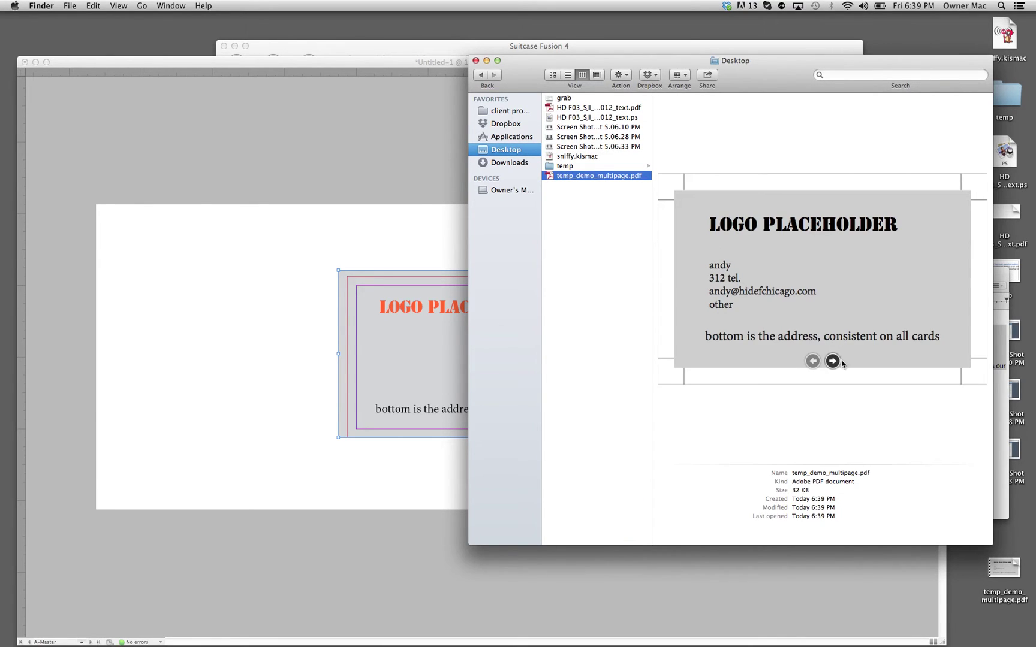
pyautogui.click(832, 360)
pyautogui.click(833, 361)
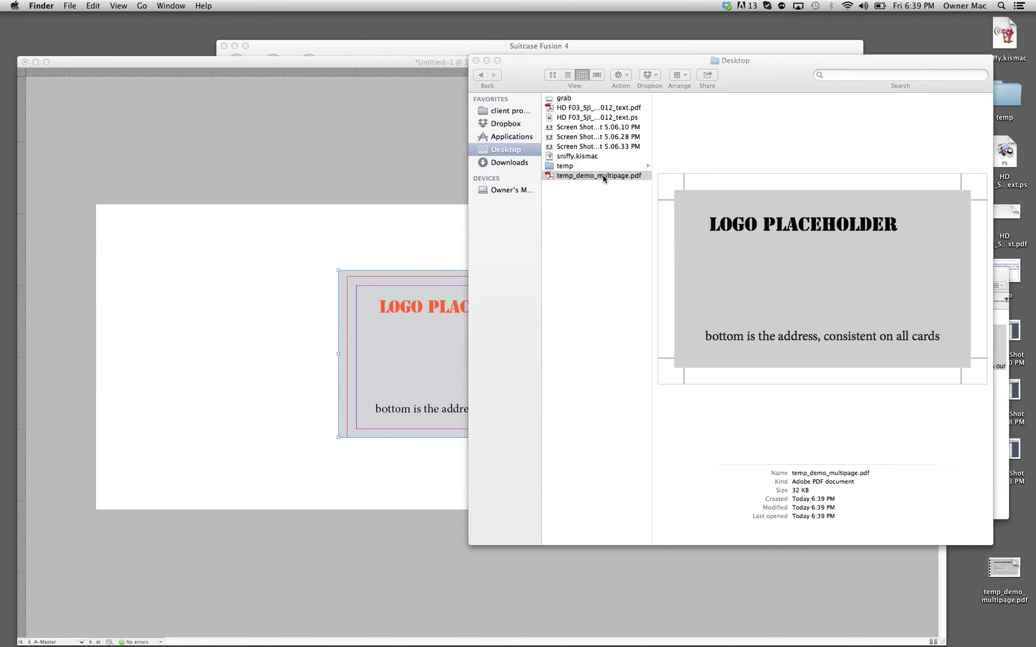
pyautogui.doubleClick(603, 177)
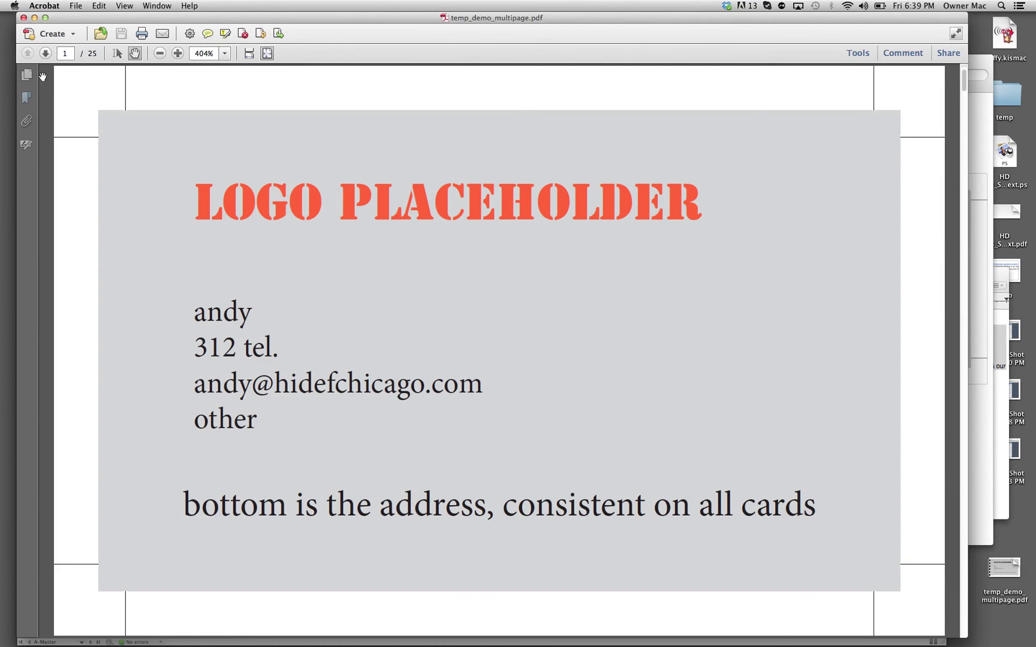
pyautogui.click(46, 55)
pyautogui.click(46, 55)
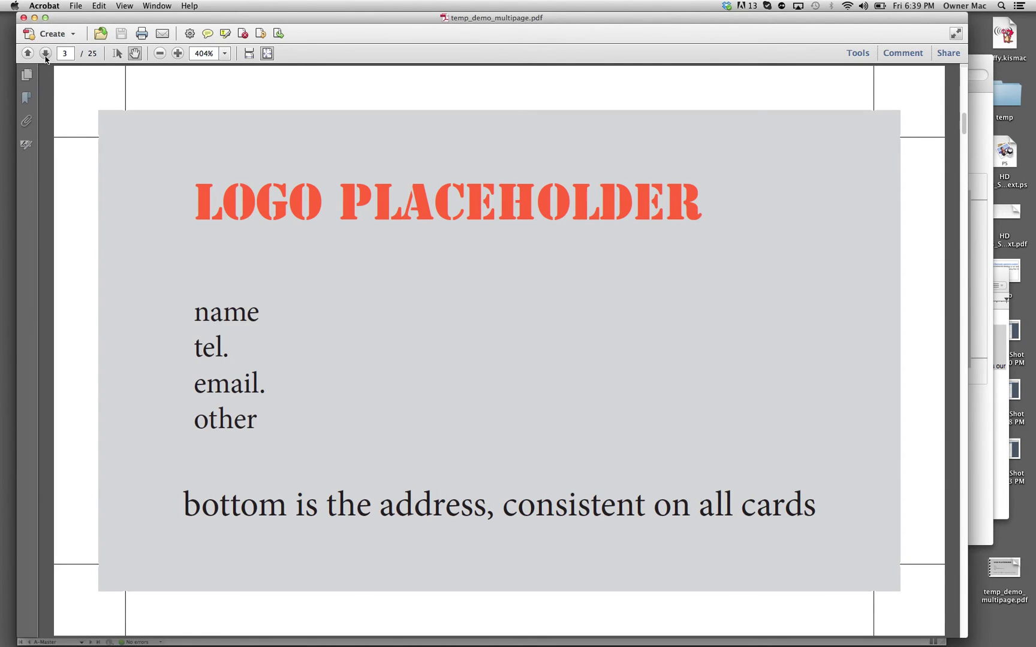
pyautogui.click(45, 55)
pyautogui.click(46, 55)
pyautogui.click(46, 55)
pyautogui.click(46, 55)
pyautogui.click(46, 56)
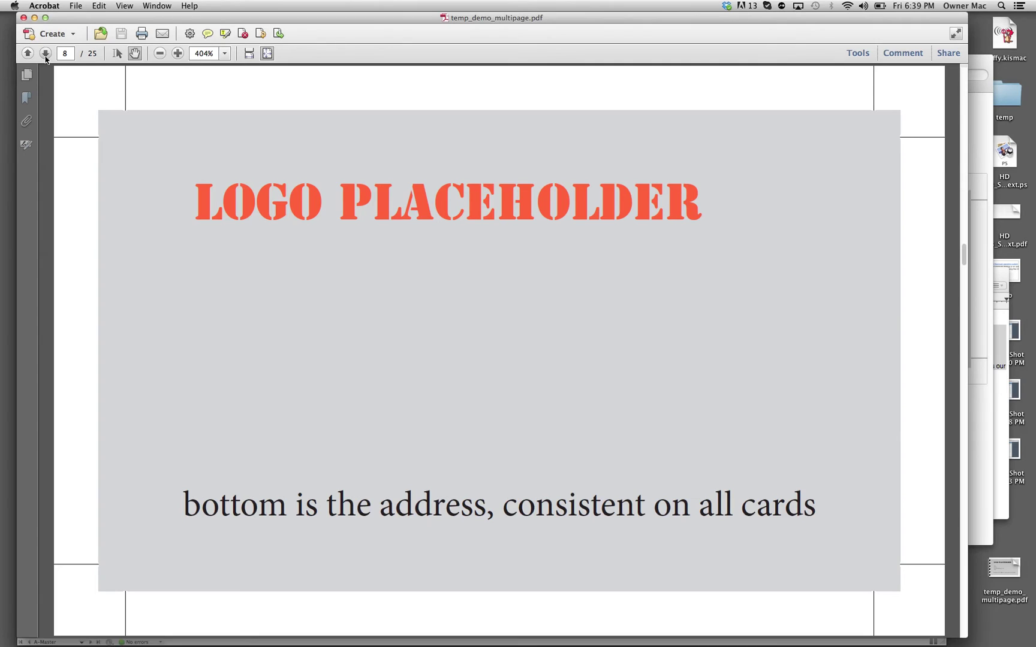
pyautogui.click(45, 55)
pyautogui.click(46, 55)
pyautogui.click(45, 55)
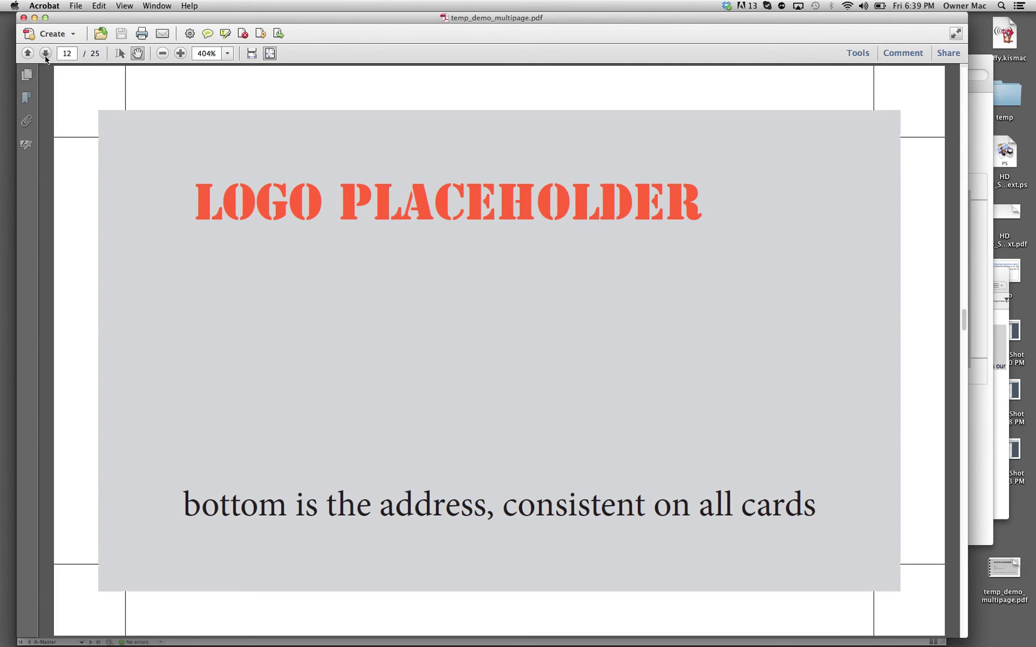
pyautogui.click(45, 55)
pyautogui.click(28, 55)
pyautogui.click(28, 55)
pyautogui.click(27, 56)
pyautogui.click(27, 55)
pyautogui.click(27, 56)
pyautogui.click(27, 55)
pyautogui.click(28, 55)
pyautogui.click(28, 56)
pyautogui.click(28, 55)
pyautogui.click(28, 55)
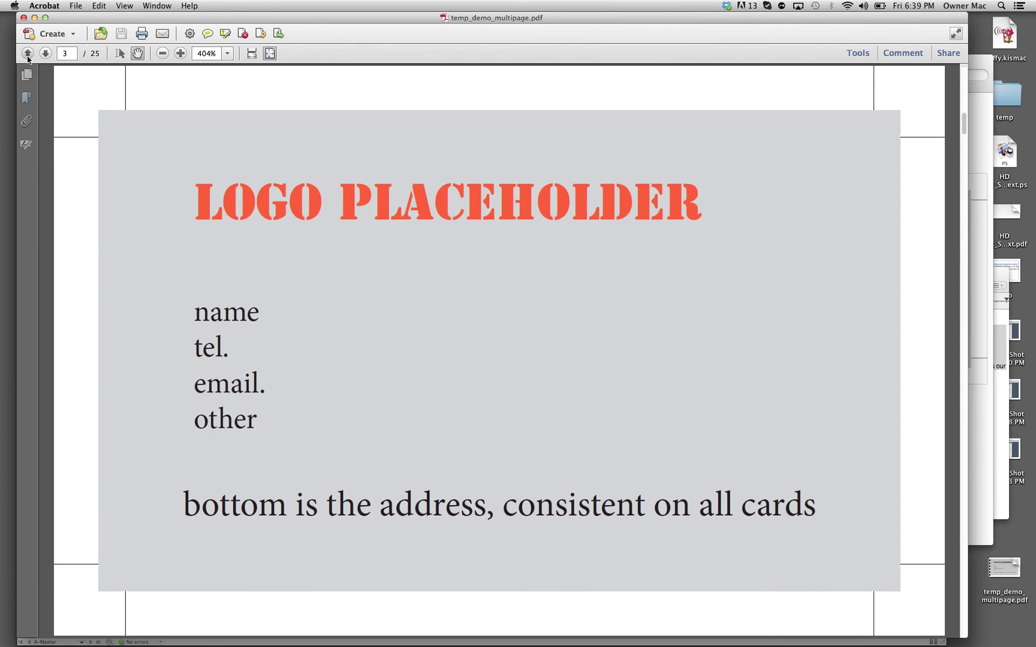
pyautogui.click(27, 55)
pyautogui.click(27, 56)
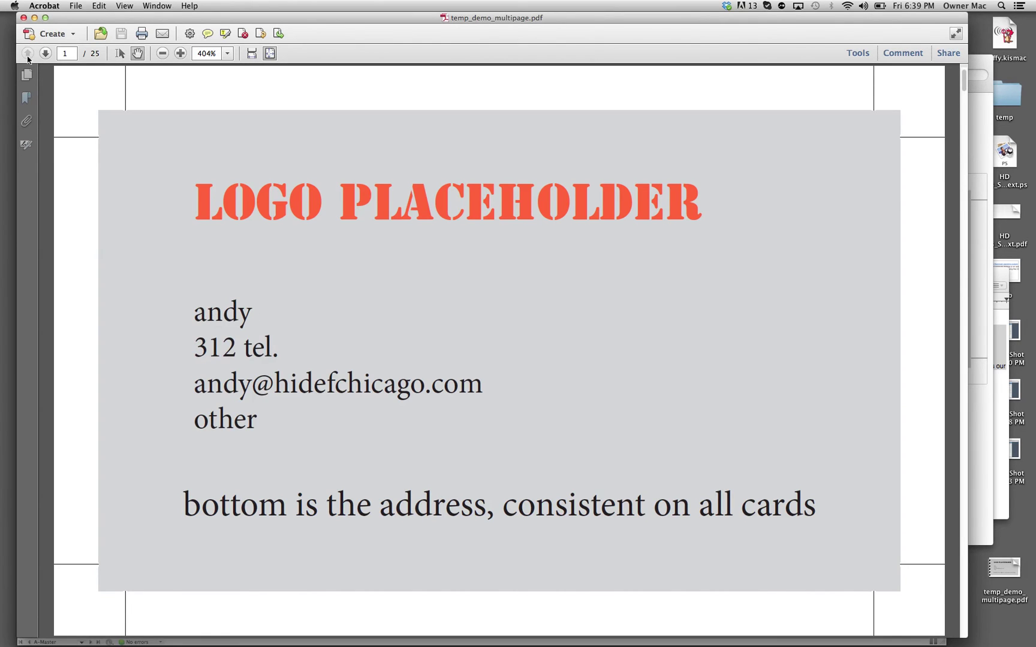